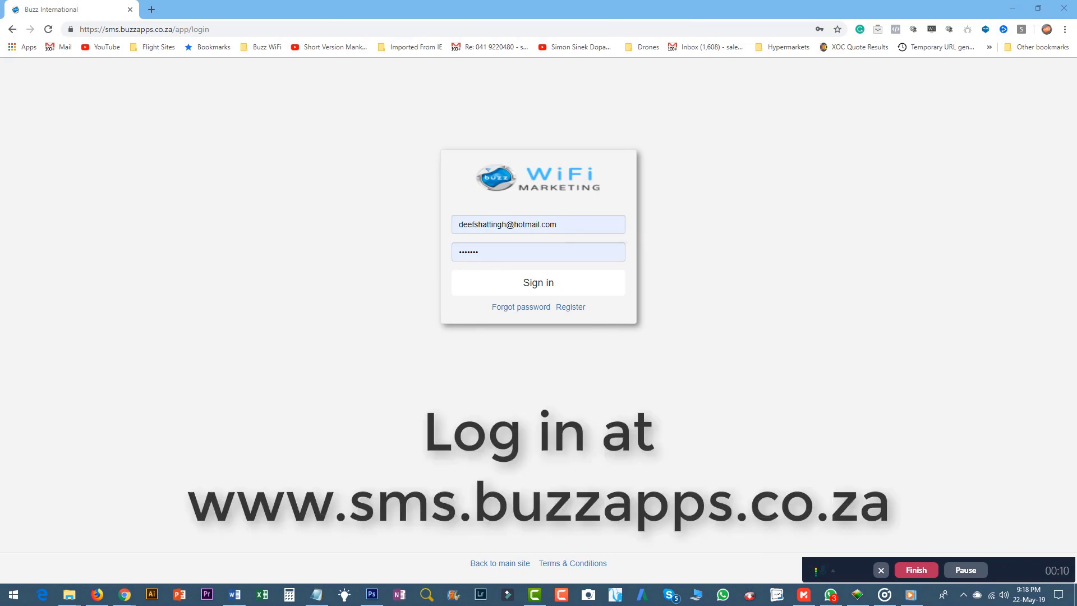
# Replace the password in the login form with the account password and sign in
pyautogui.click(465, 250)
pyautogui.click(493, 248)
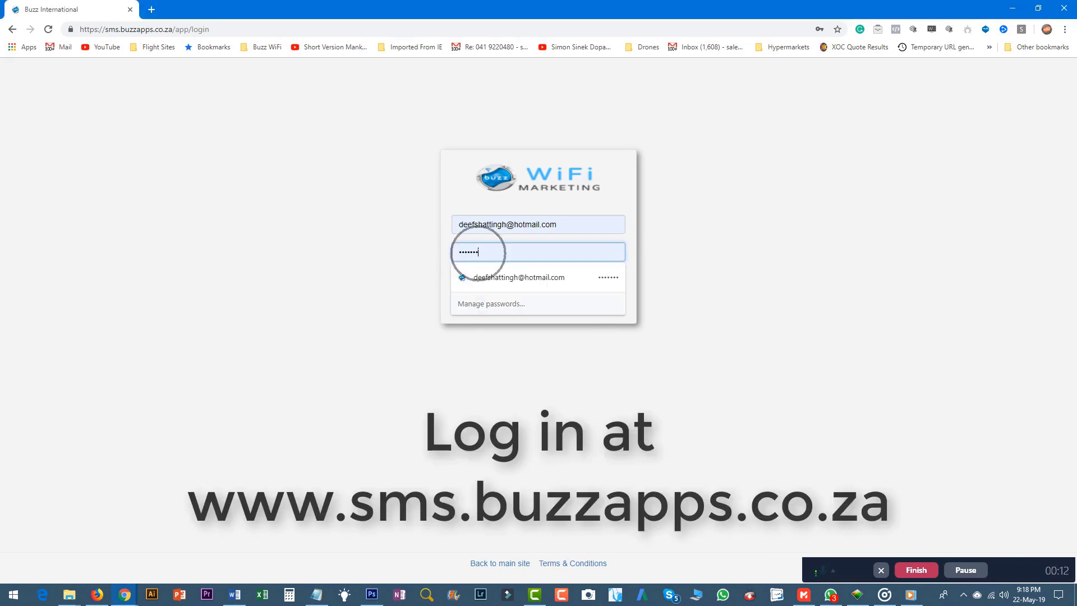
pyautogui.doubleClick(478, 253)
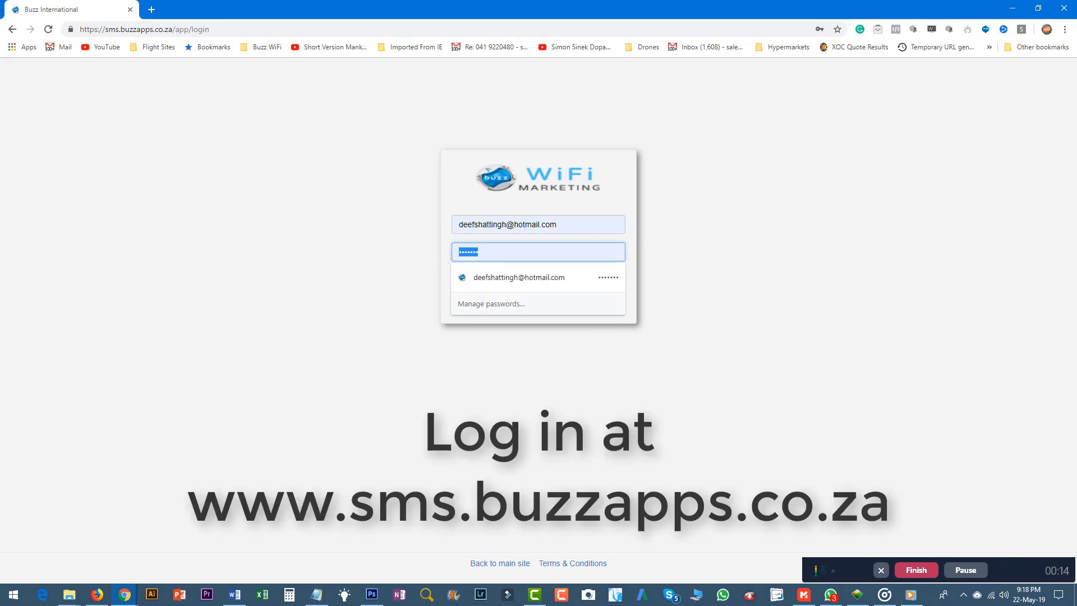
pyautogui.write('•')
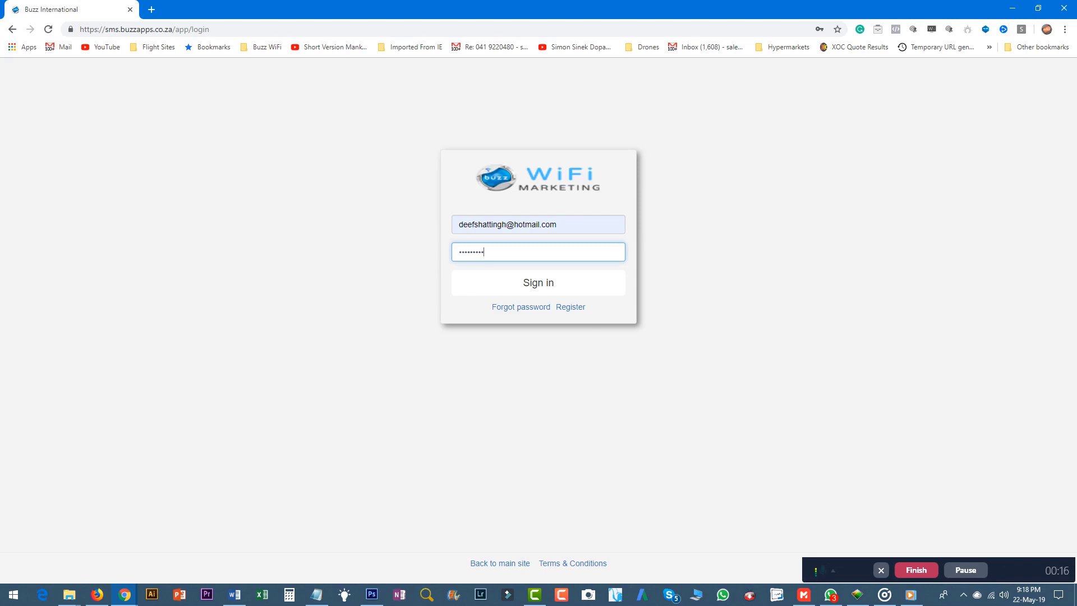
pyautogui.press('Return')
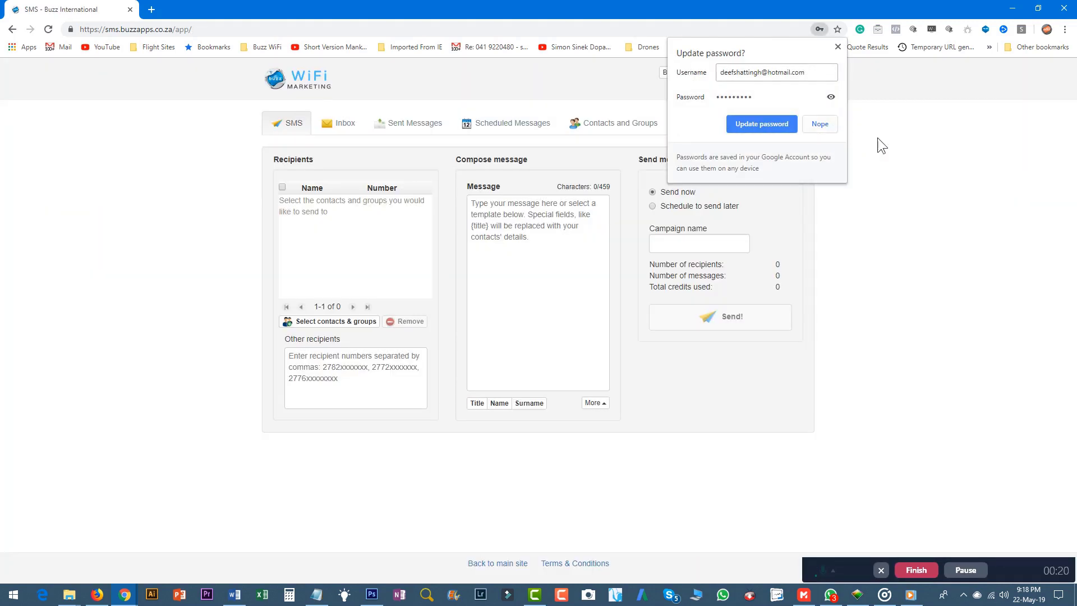
# Dismiss the browser's password prompt and open the SMS Inbox, which holds no messages
pyautogui.click(878, 138)
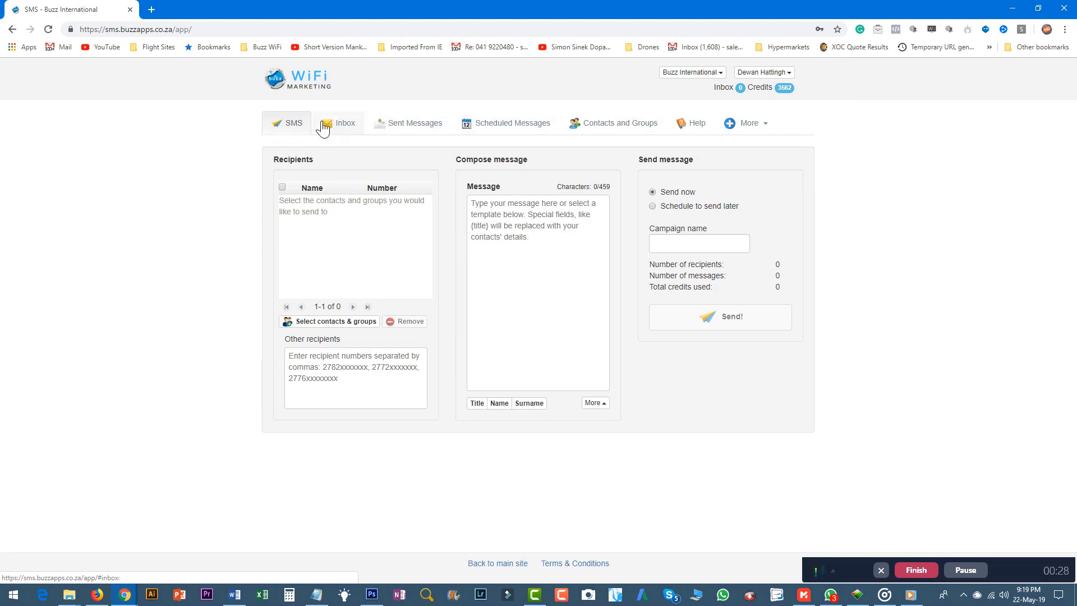
pyautogui.click(289, 125)
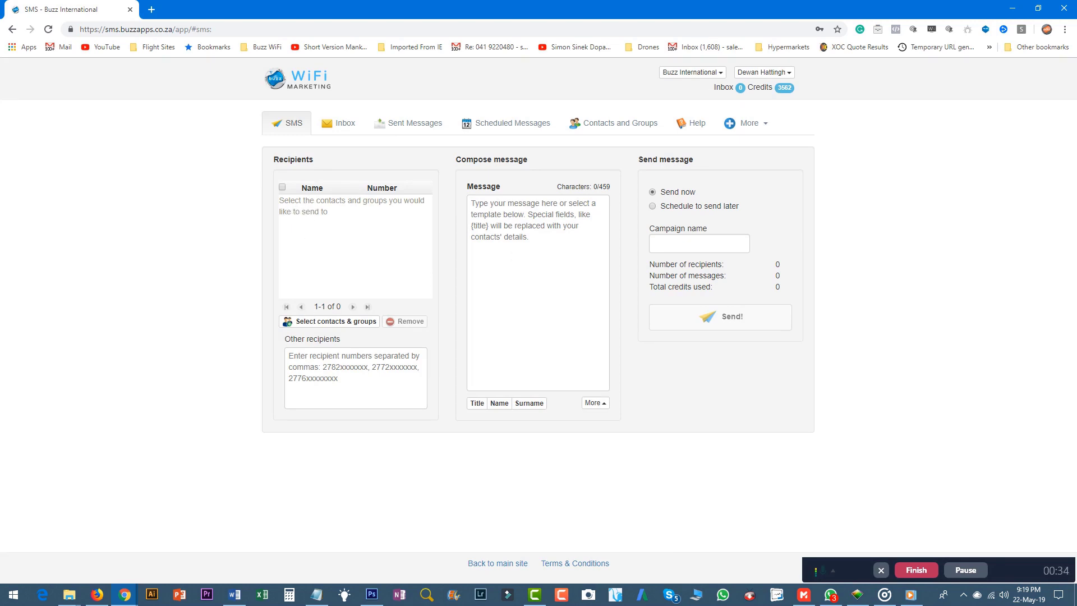
pyautogui.click(340, 125)
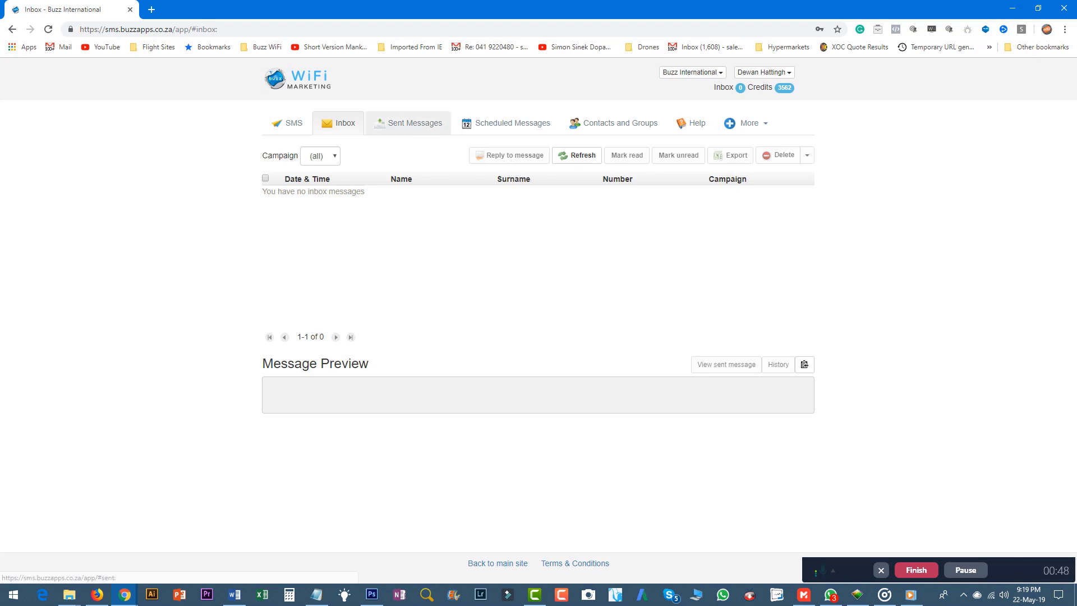
# Browse the 69 sent messages and the empty scheduled list, then go to Contacts and Groups
pyautogui.click(409, 132)
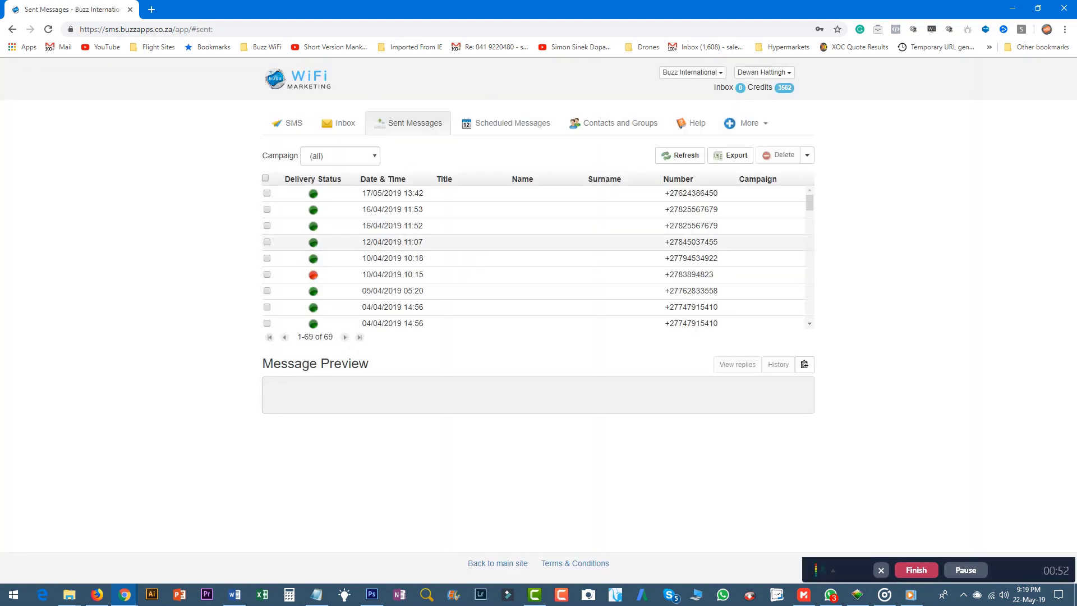
pyautogui.scroll(-2, 404, 241)
pyautogui.scroll(2, 403, 241)
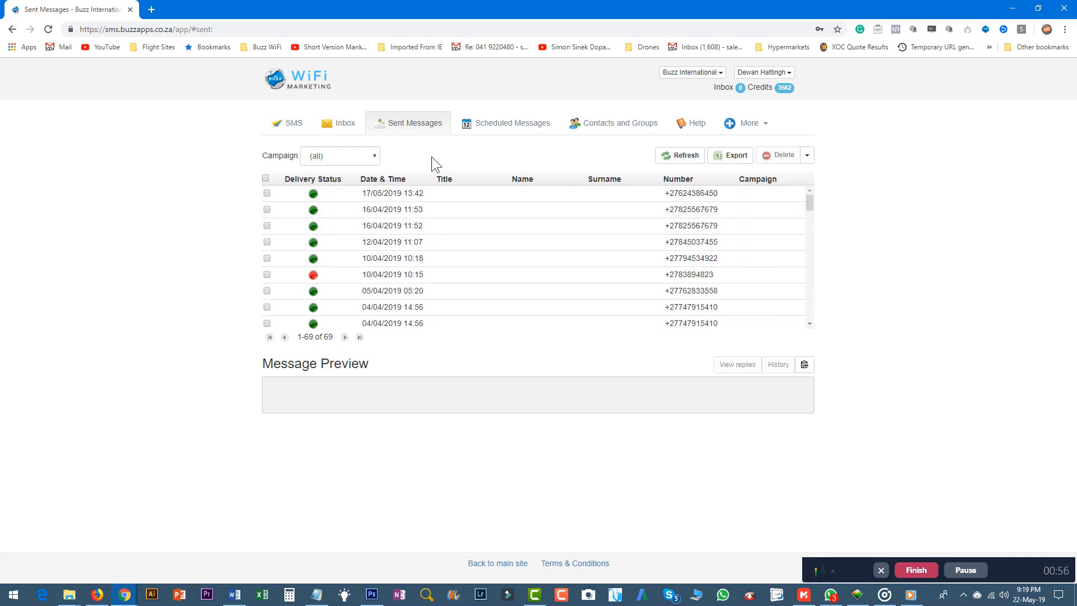
pyautogui.moveTo(313, 276)
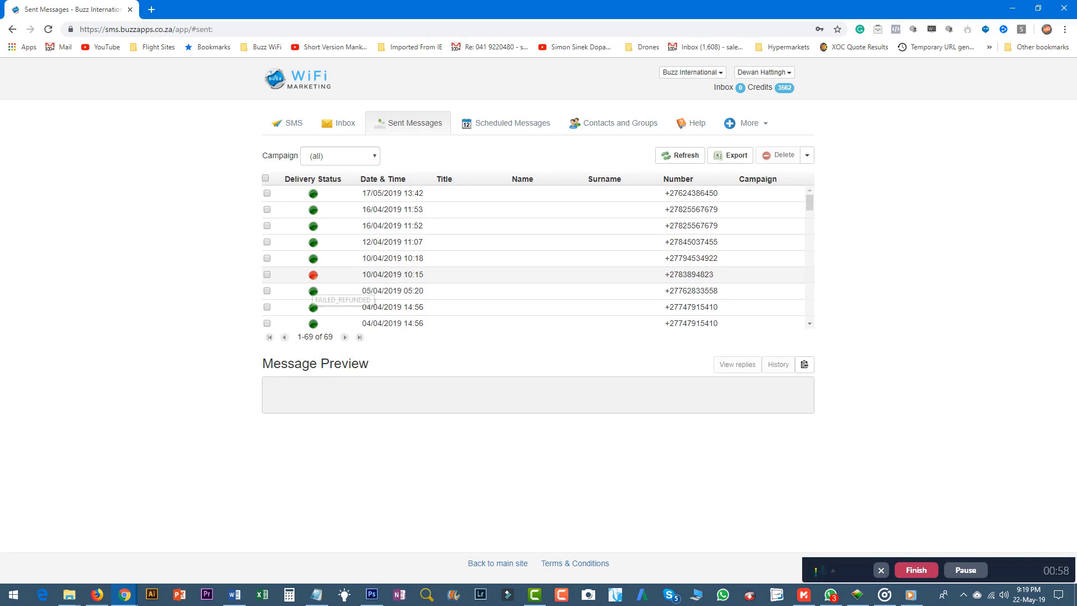
pyautogui.scroll(-3, 339, 272)
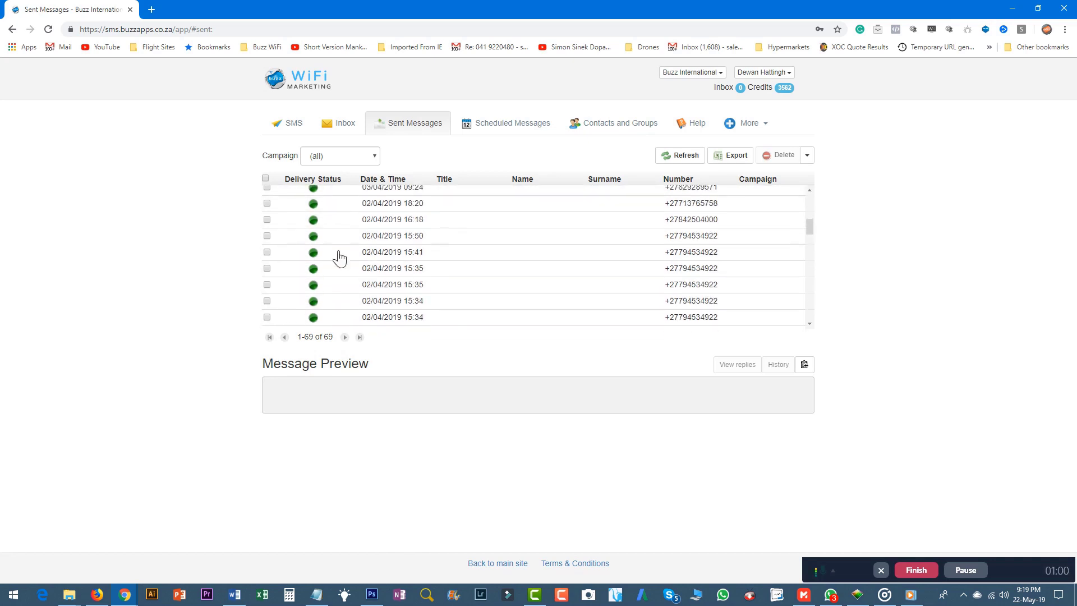
pyautogui.scroll(3, 340, 258)
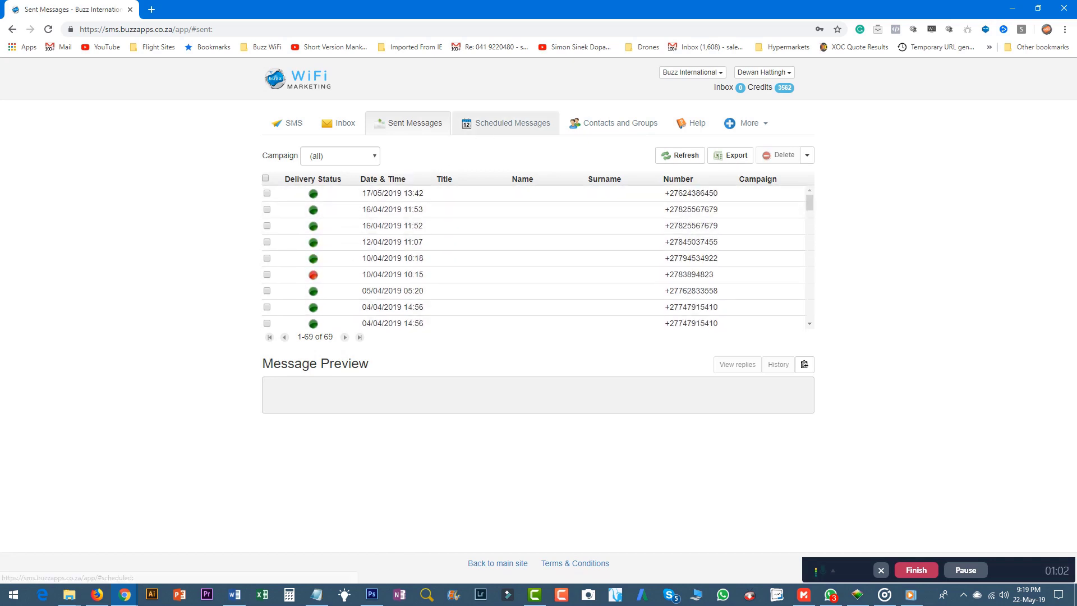
pyautogui.click(499, 128)
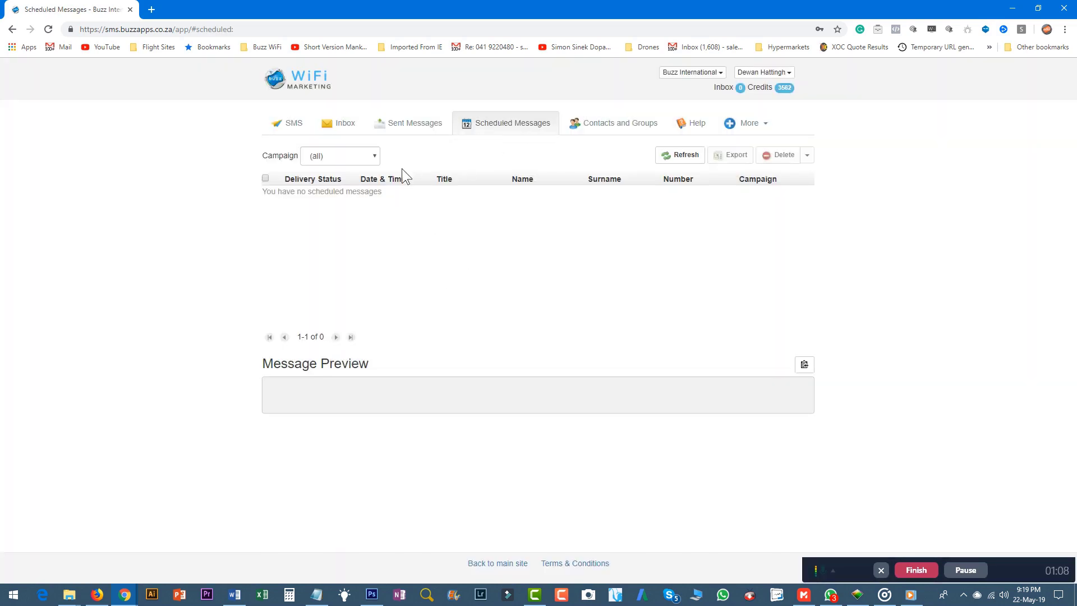
pyautogui.click(598, 128)
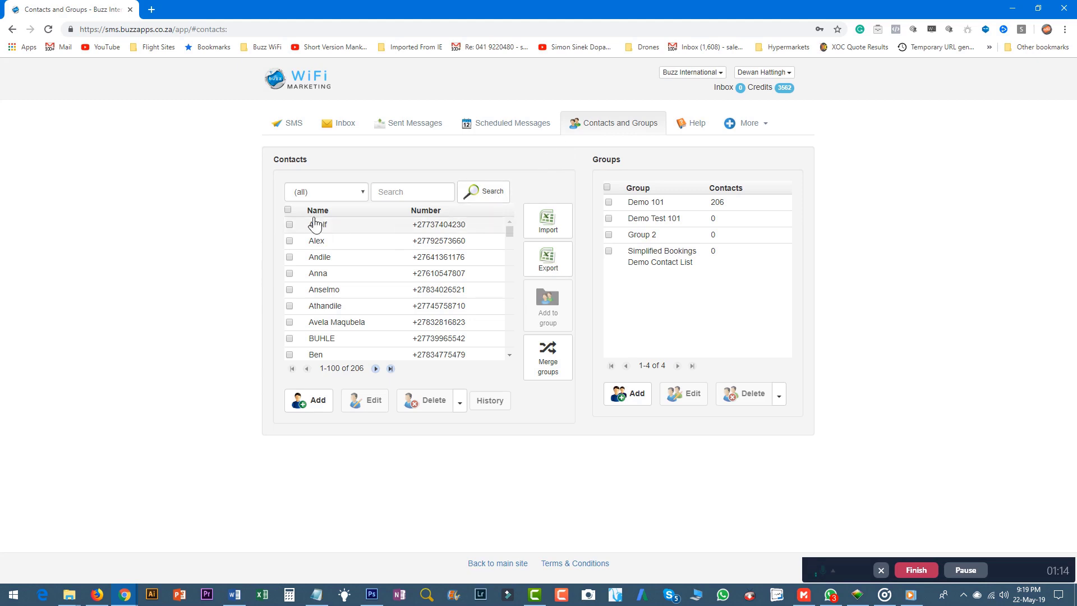
# Filter the contacts list to Demo 101, then to the empty Group 2
pyautogui.click(357, 195)
pyautogui.click(344, 217)
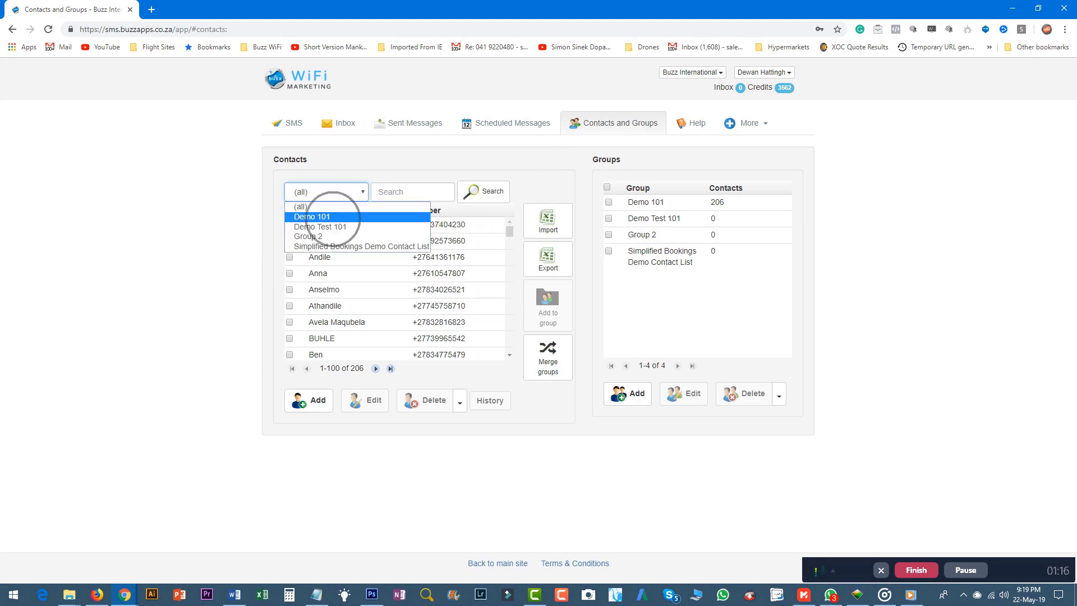
pyautogui.click(348, 192)
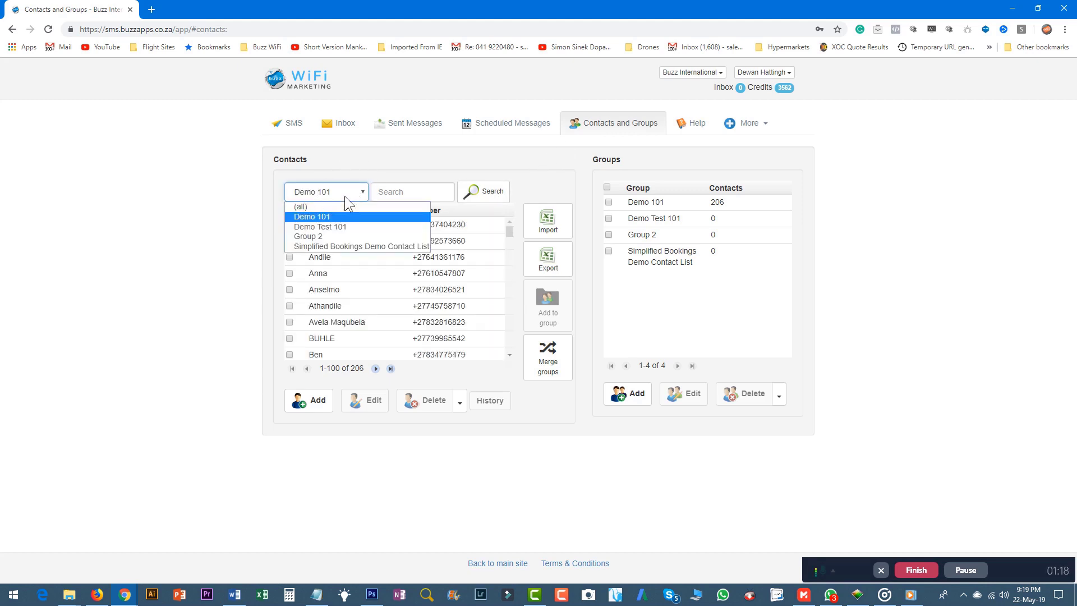
pyautogui.click(345, 237)
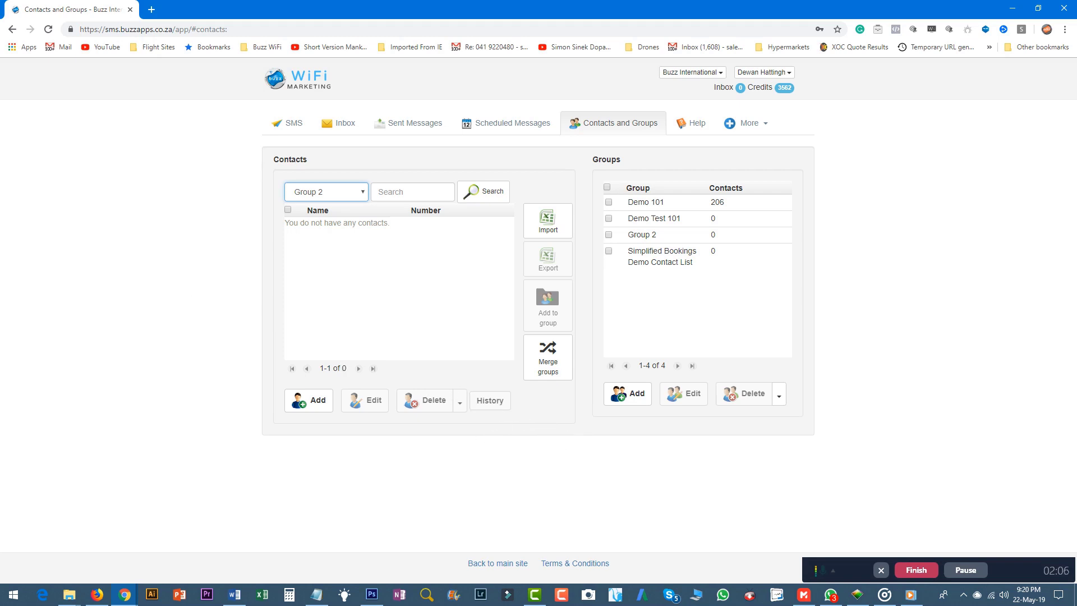
pyautogui.click(637, 397)
# Add a new contact group named 'Demo 7'
pyautogui.click(628, 396)
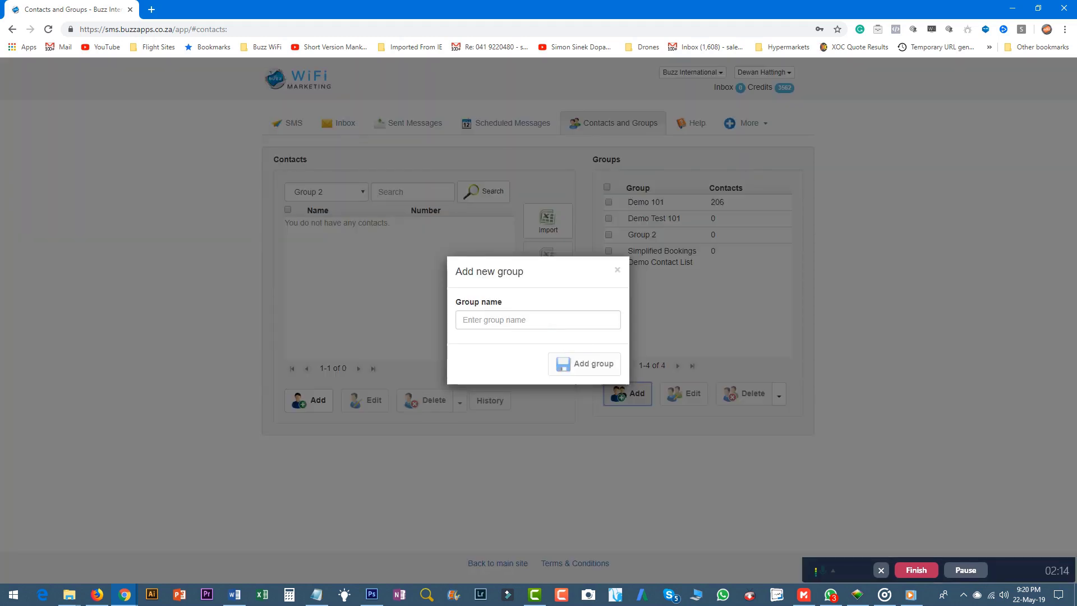
pyautogui.write('Demo 7')
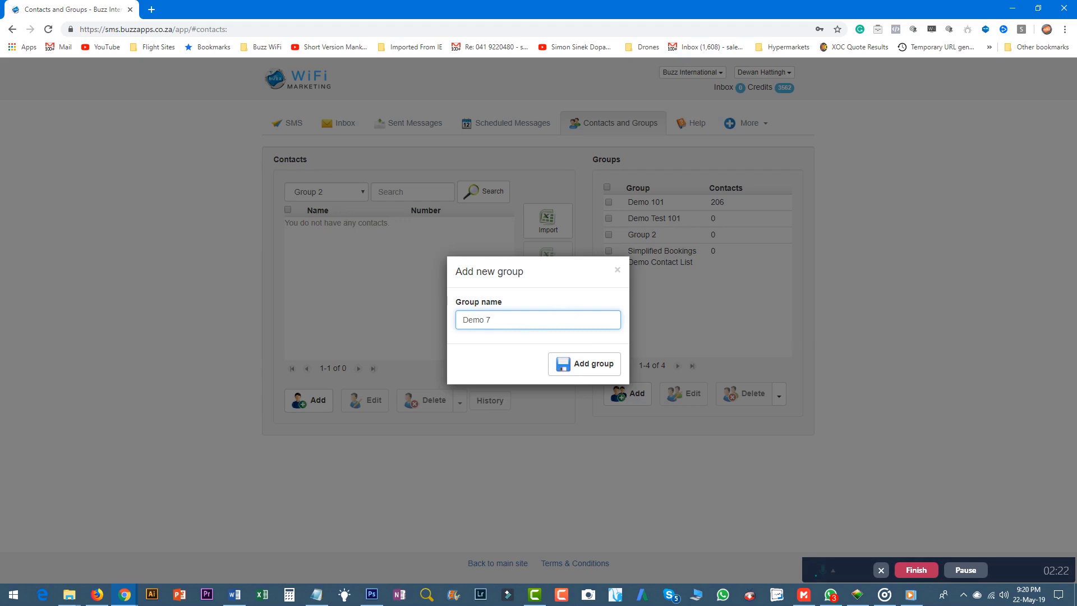
pyautogui.click(580, 364)
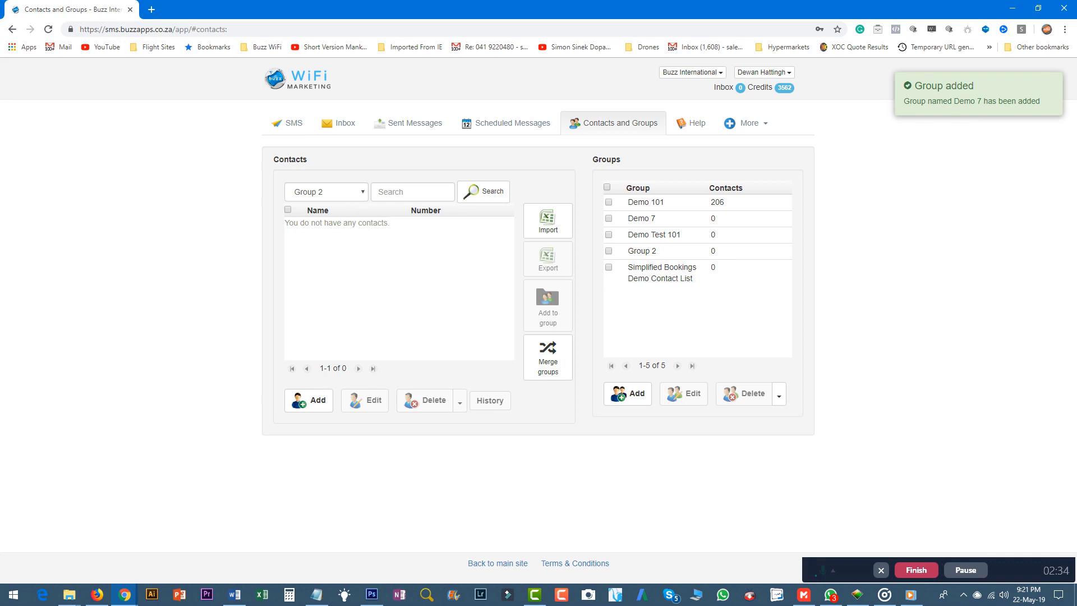
pyautogui.click(325, 192)
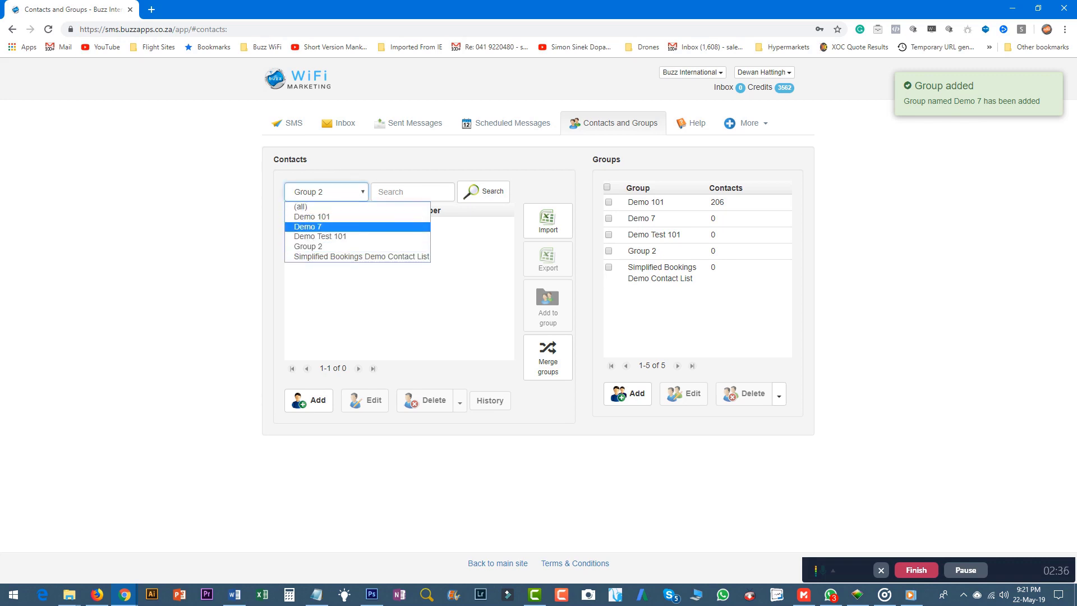
# Filter the contacts list to the new, empty Demo 7 group and start adding a contact
pyautogui.click(307, 227)
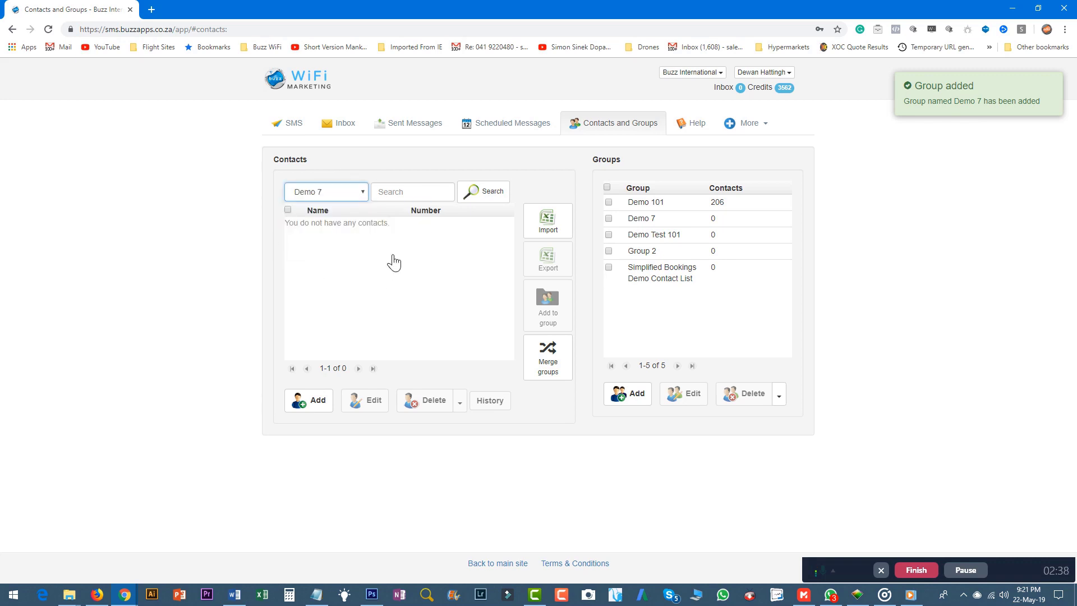
pyautogui.click(336, 198)
pyautogui.click(332, 229)
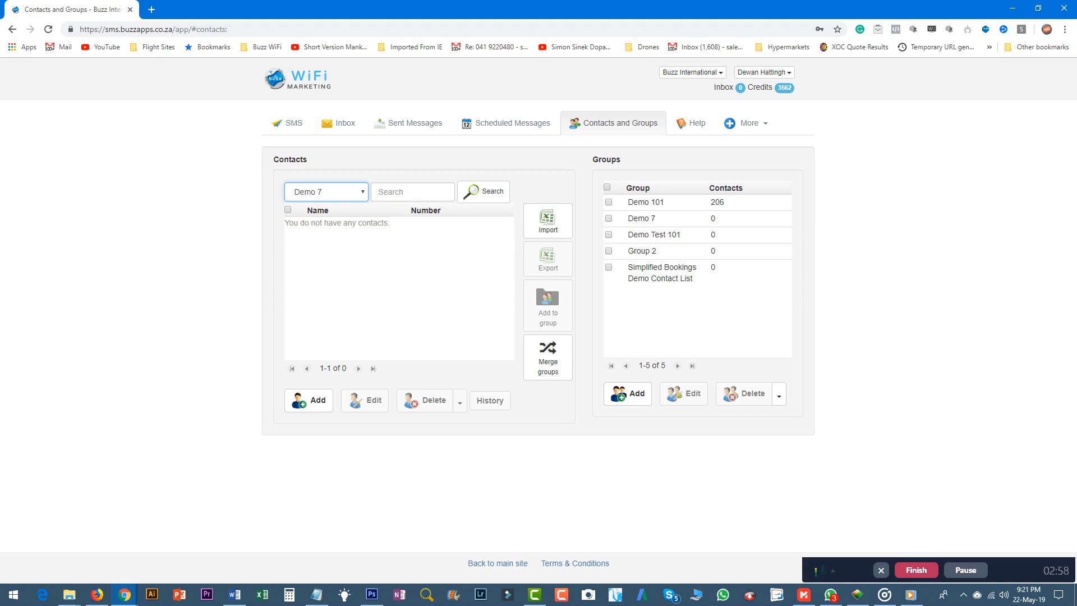
pyautogui.click(403, 239)
pyautogui.click(318, 402)
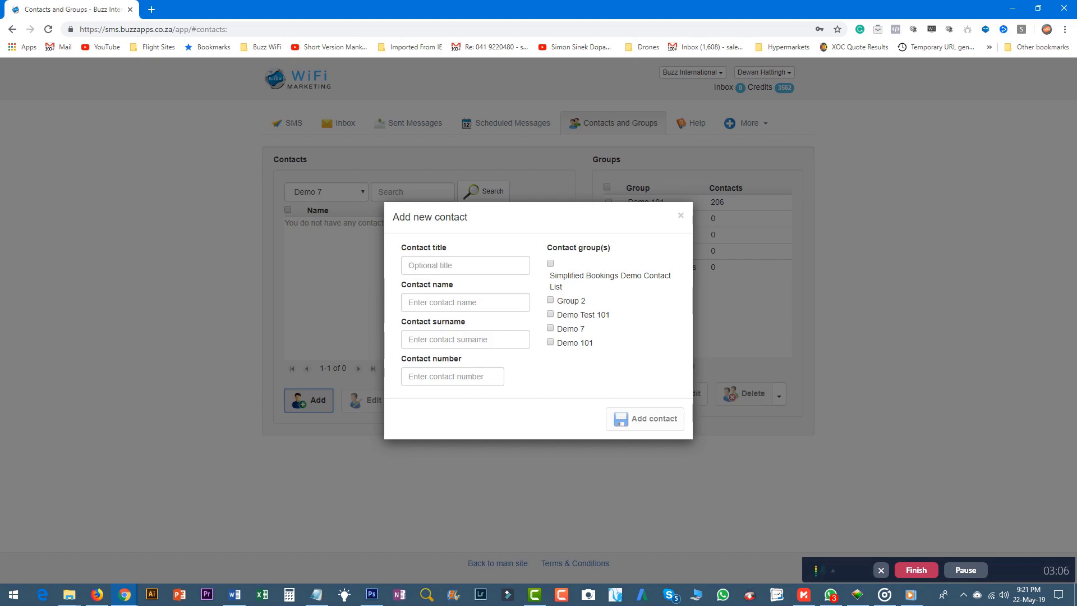
# Close the Add new contact form without saving any contact
pyautogui.click(457, 266)
pyautogui.click(457, 302)
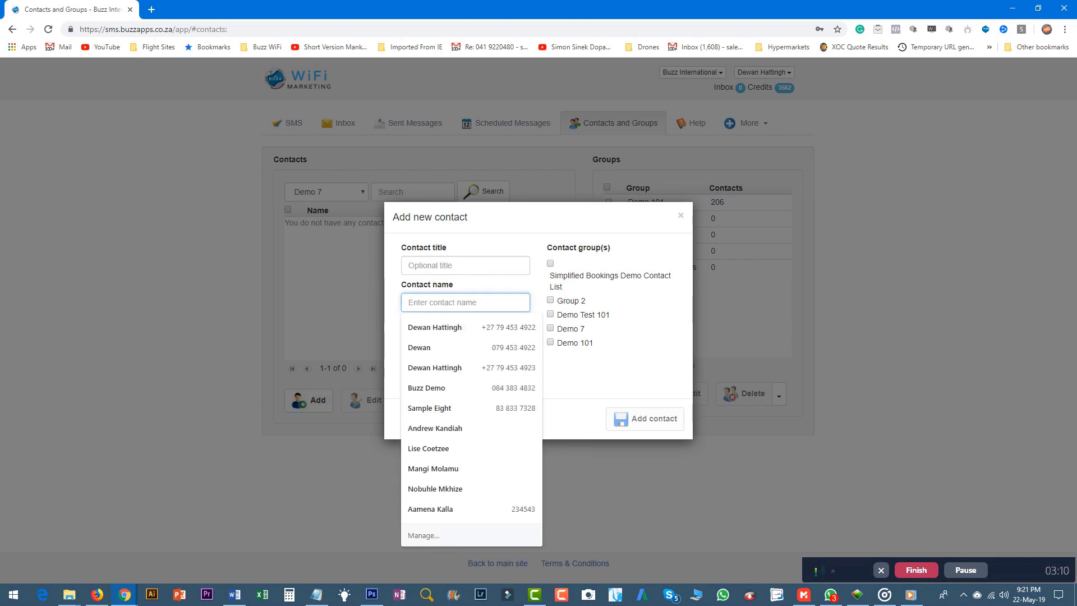
pyautogui.click(390, 308)
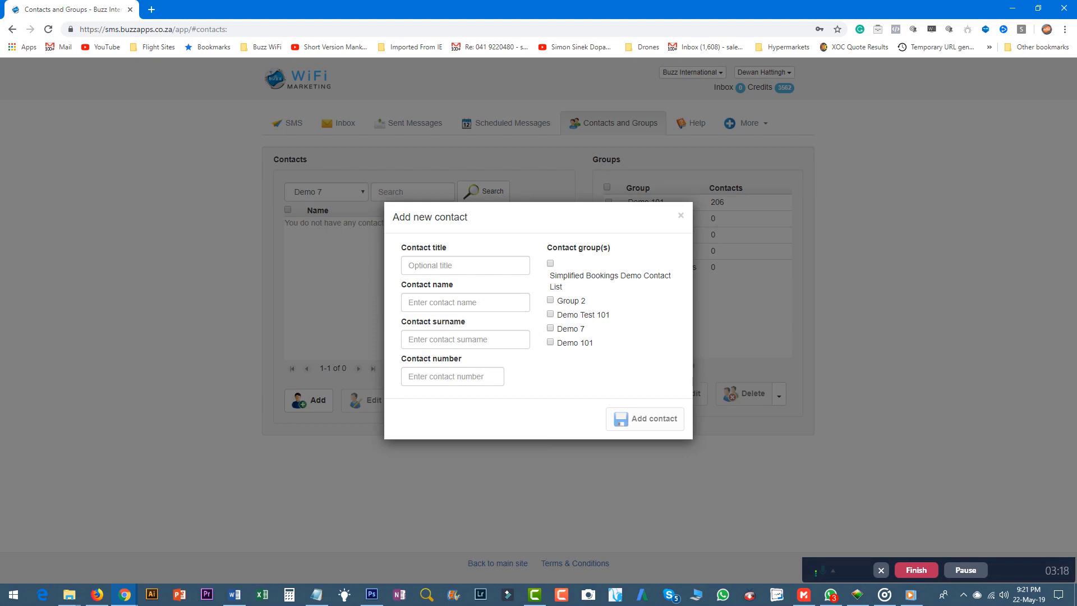
pyautogui.click(680, 216)
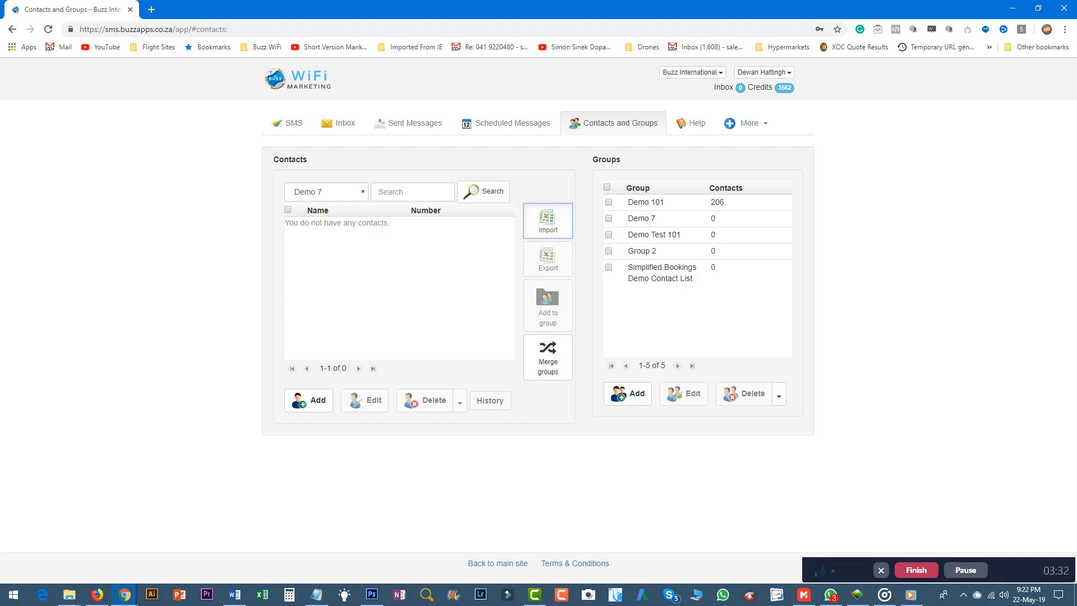
# Start a contact import and upload export.csv from the Downloads folder
pyautogui.click(547, 221)
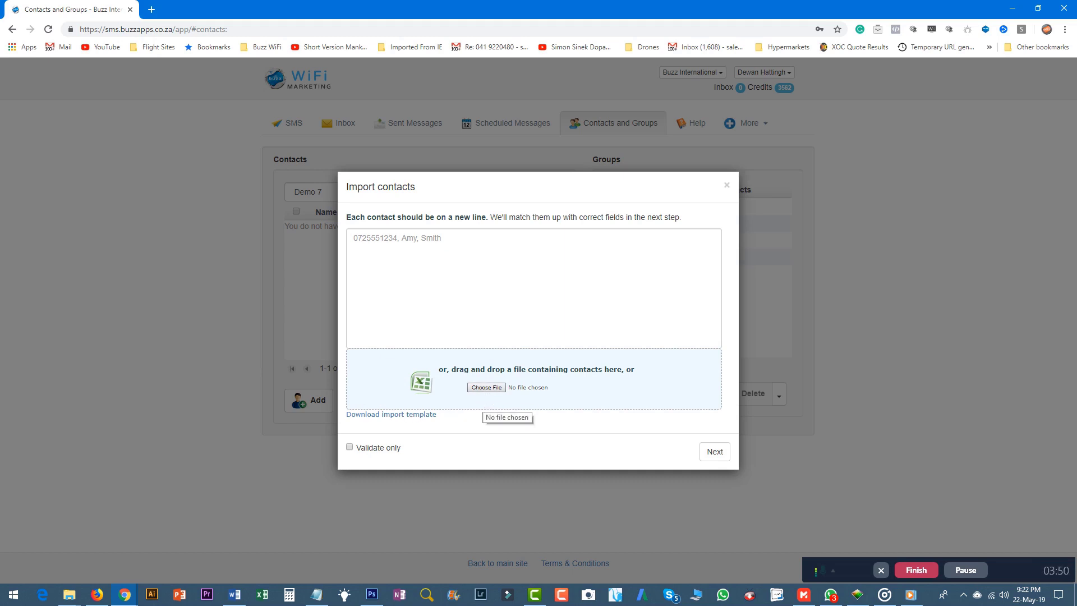
pyautogui.click(488, 387)
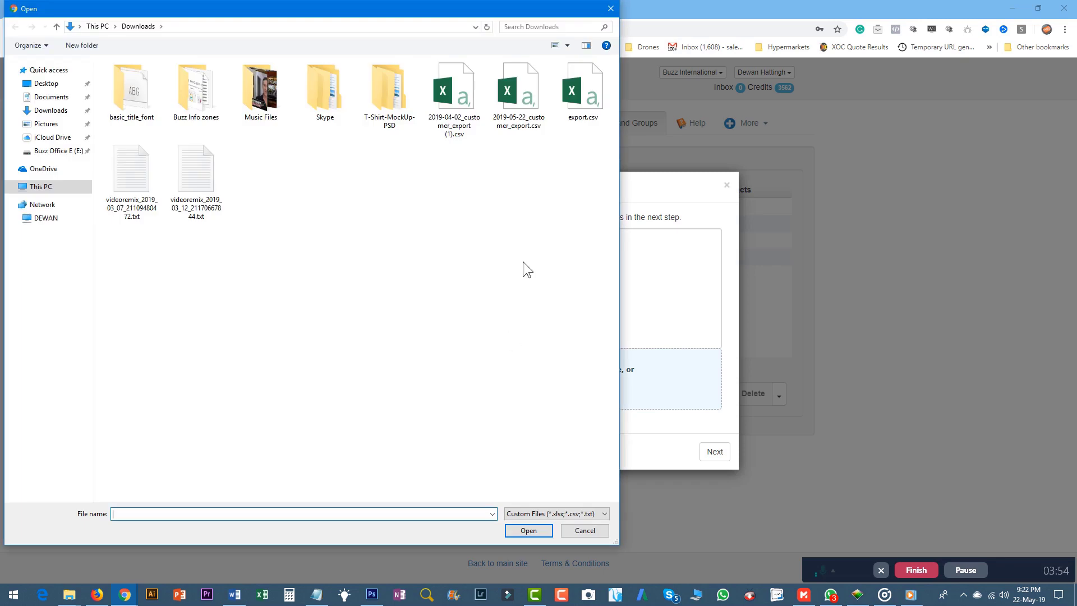
pyautogui.doubleClick(583, 91)
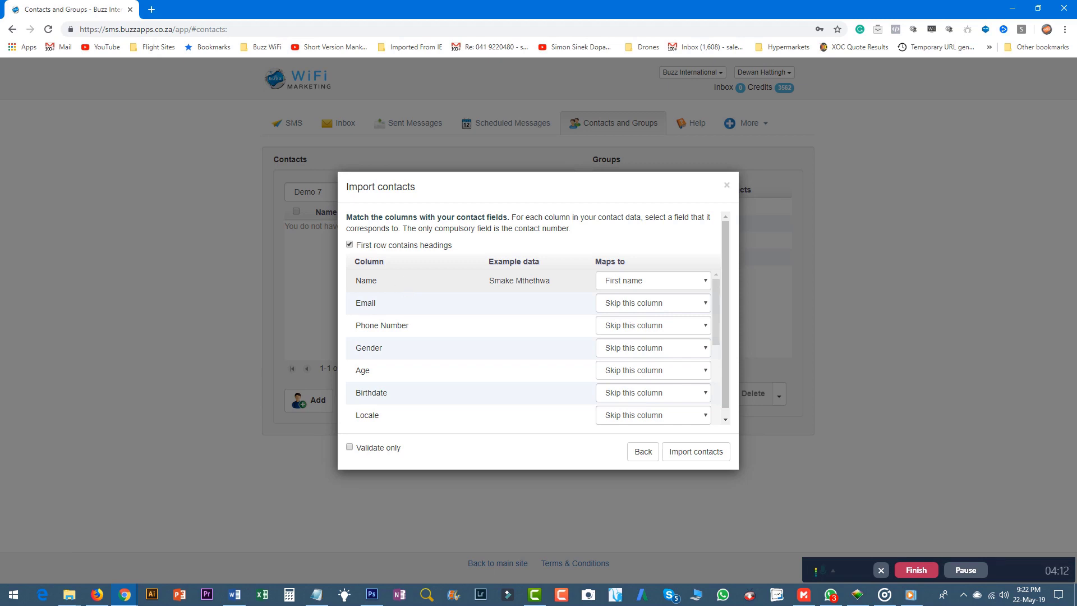
# Map Name to First name and Phone Number to Contact number, then import the contacts
pyautogui.click(607, 286)
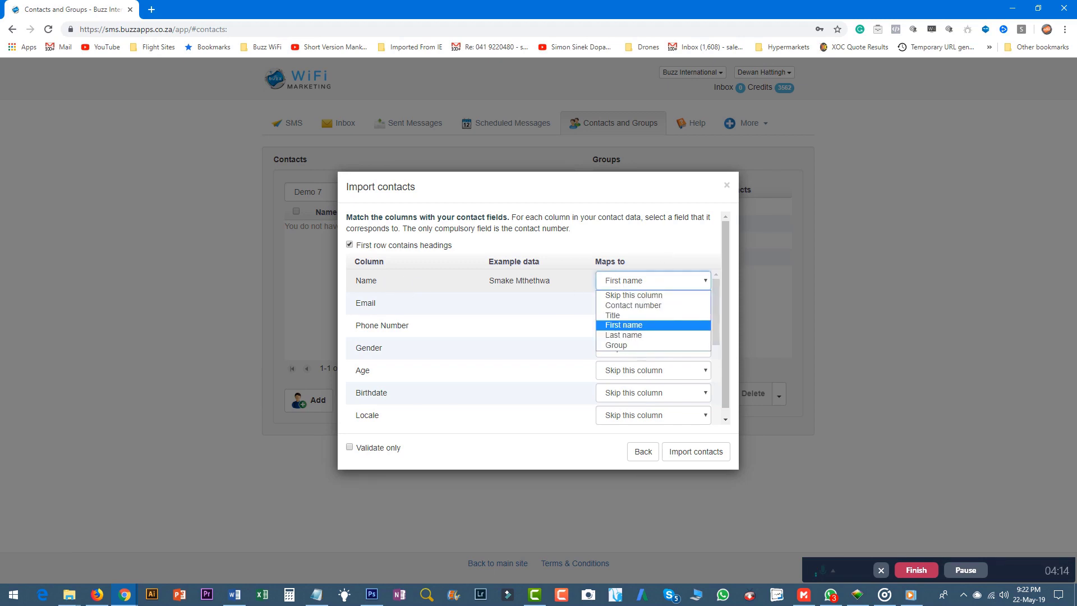
pyautogui.click(636, 330)
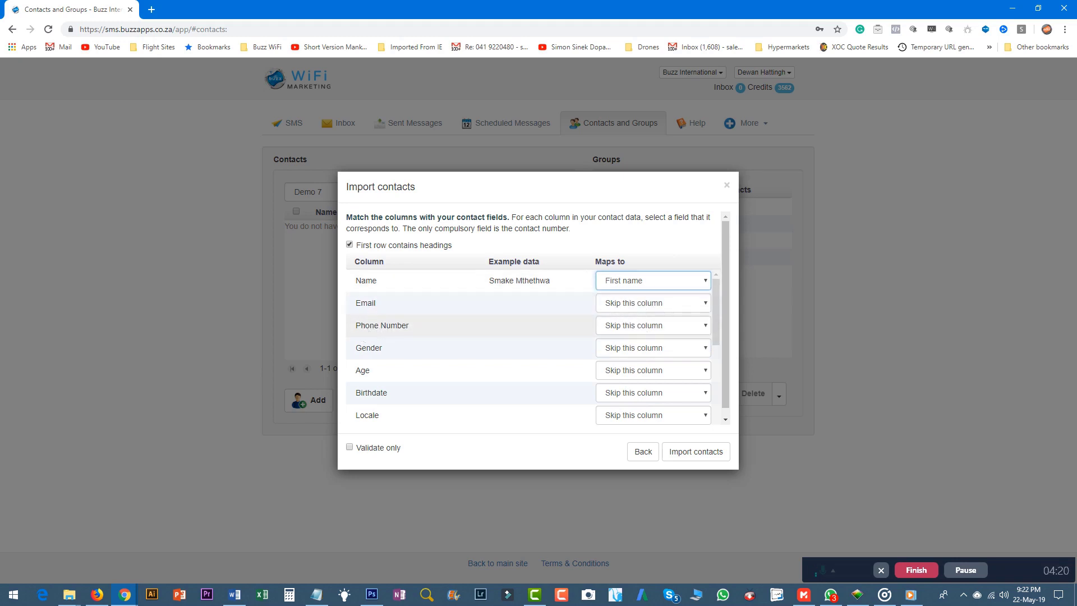
pyautogui.click(649, 326)
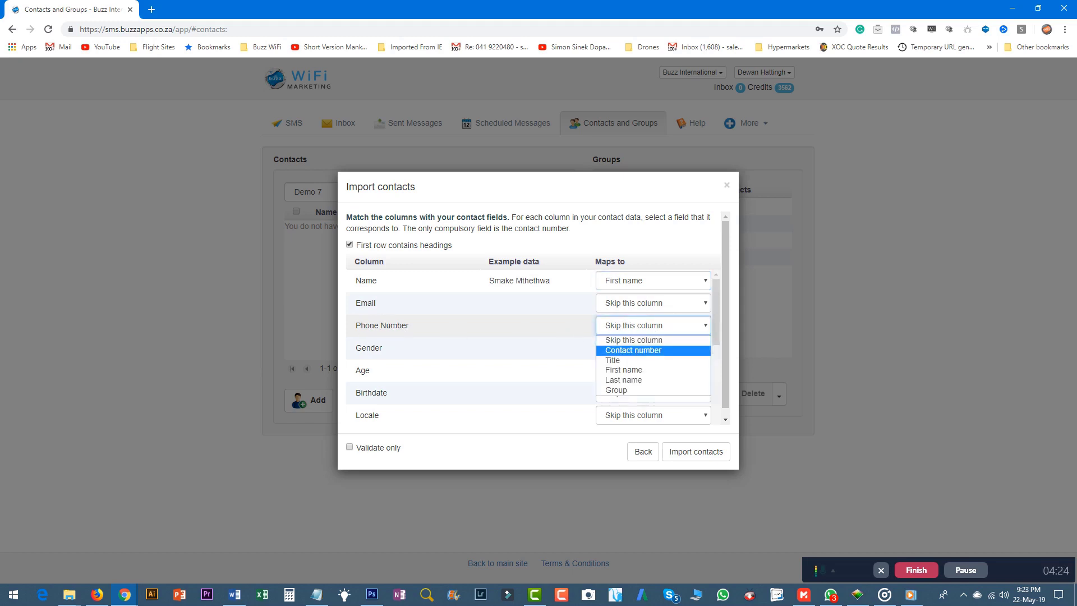
pyautogui.click(633, 350)
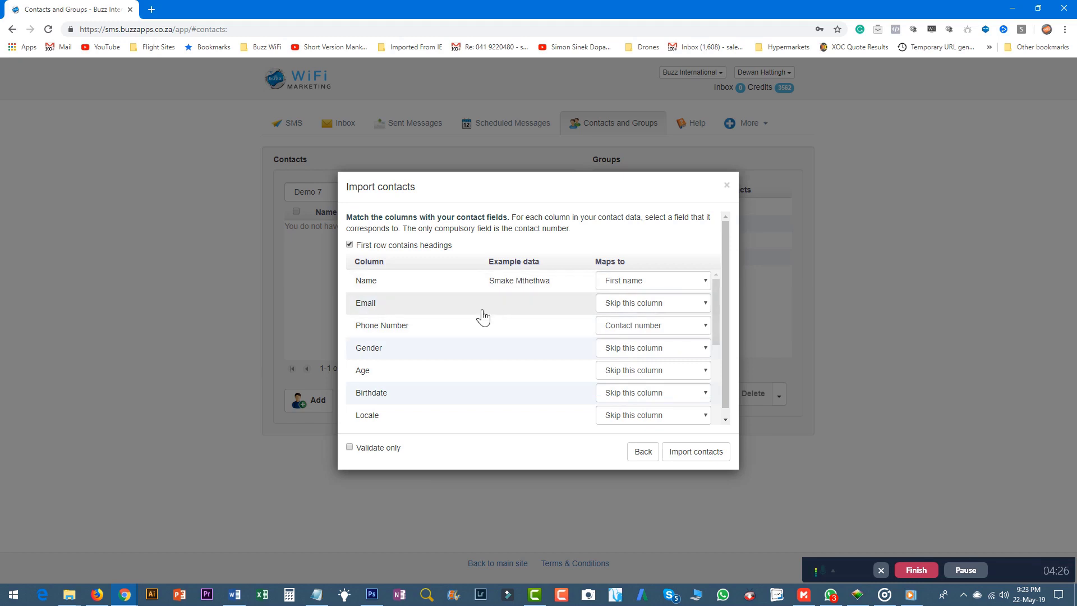
pyautogui.scroll(-5, 455, 348)
pyautogui.scroll(5, 456, 348)
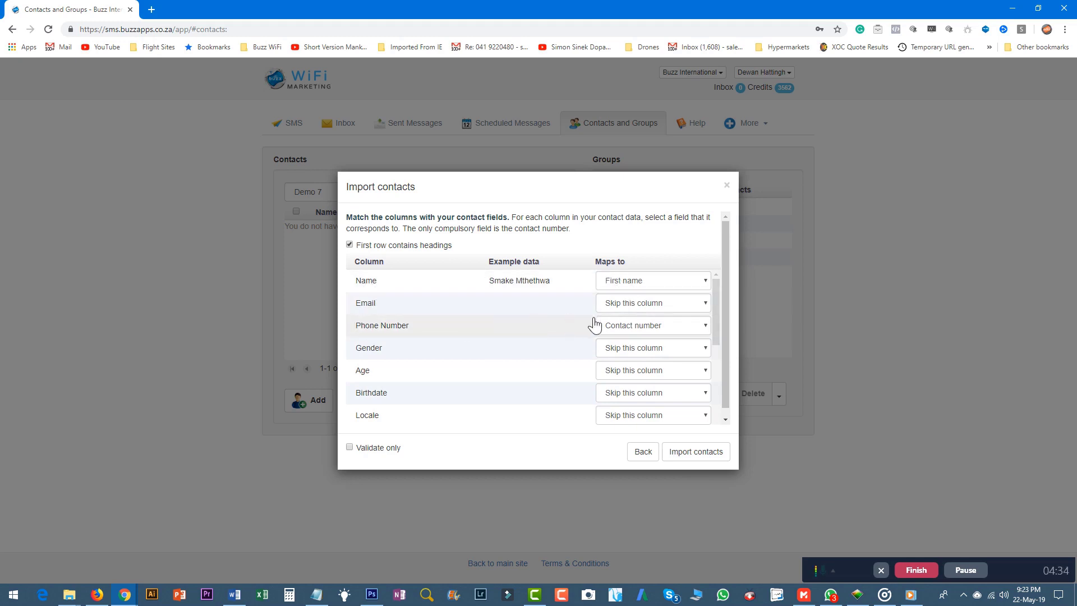
pyautogui.click(691, 454)
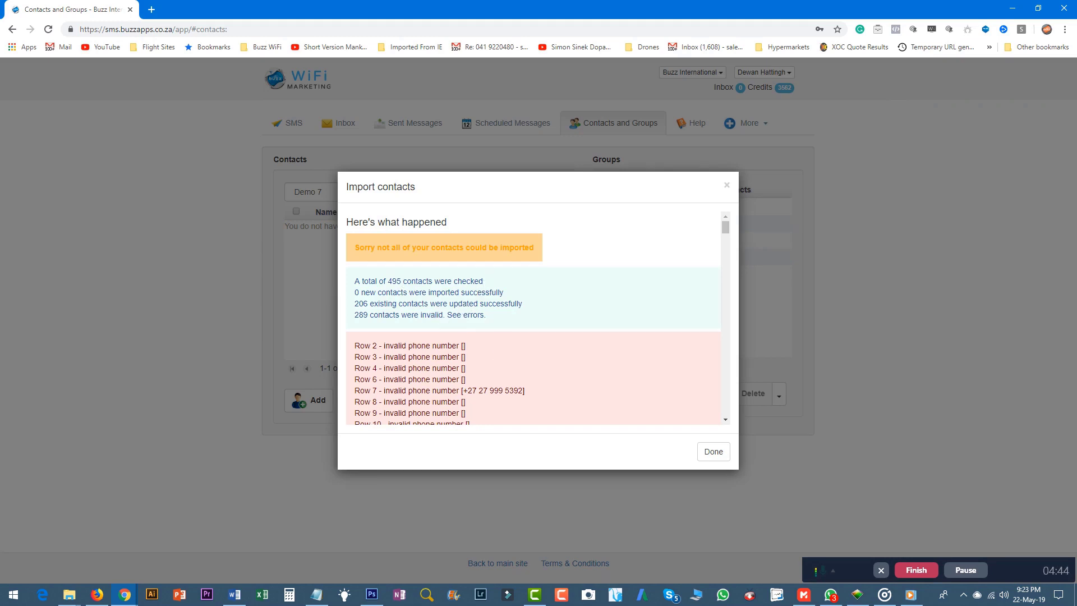
pyautogui.scroll(-13, 533, 320)
pyautogui.scroll(13, 532, 320)
# Select all 100 contacts on the first page and add them to the Demo 7 group
pyautogui.click(713, 452)
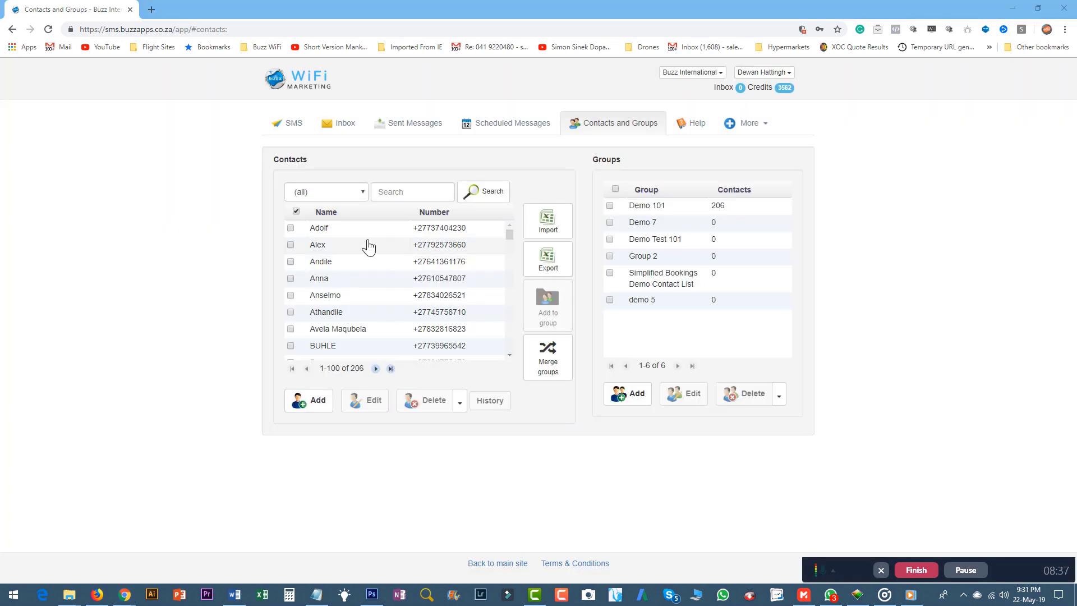
pyautogui.click(290, 227)
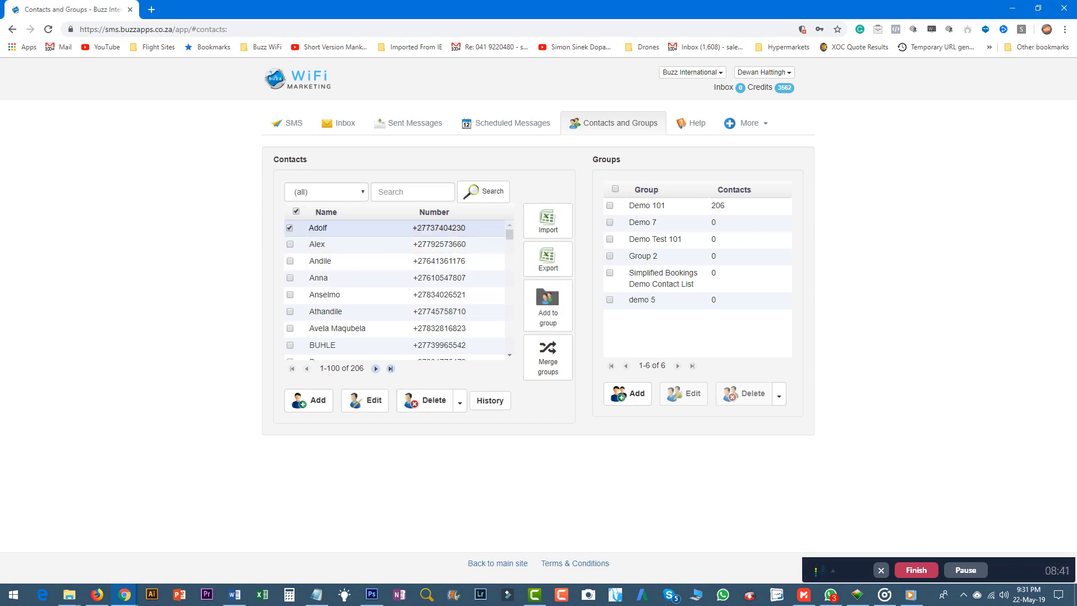
pyautogui.click(296, 211)
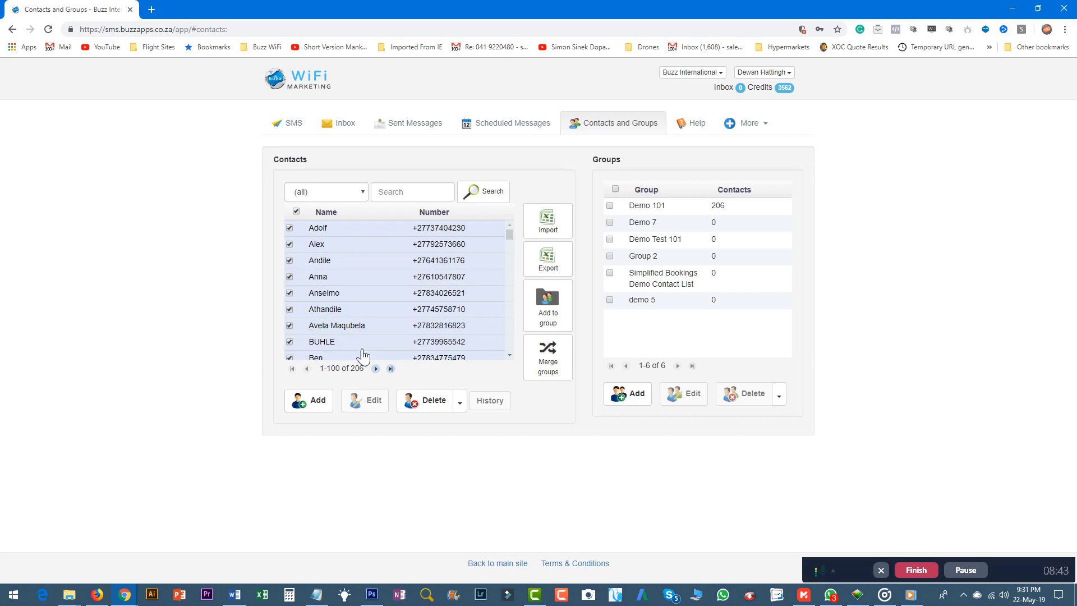
pyautogui.scroll(-10, 366, 308)
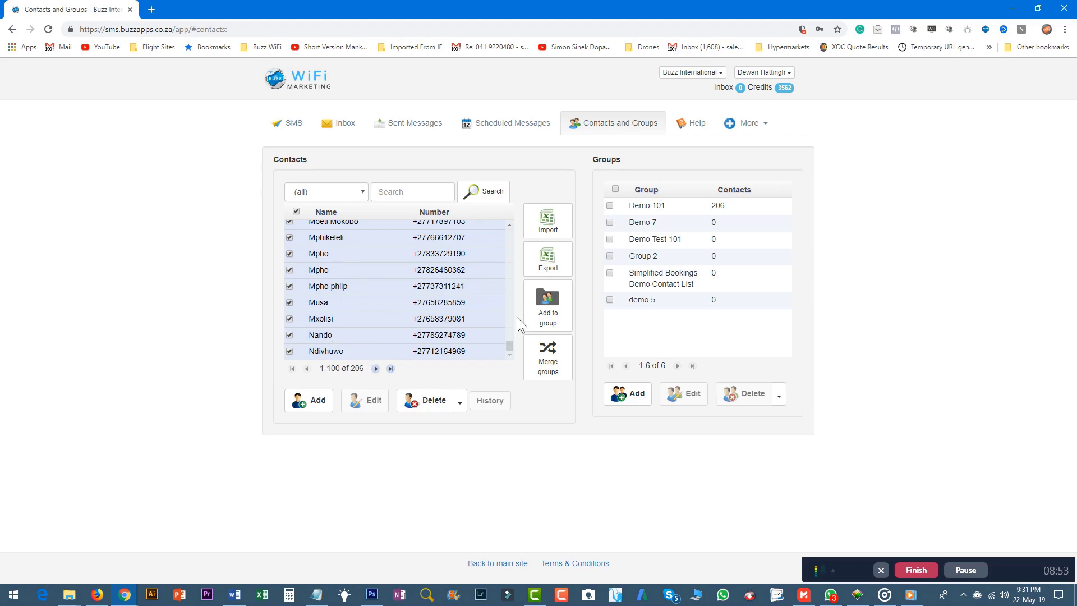
pyautogui.click(551, 312)
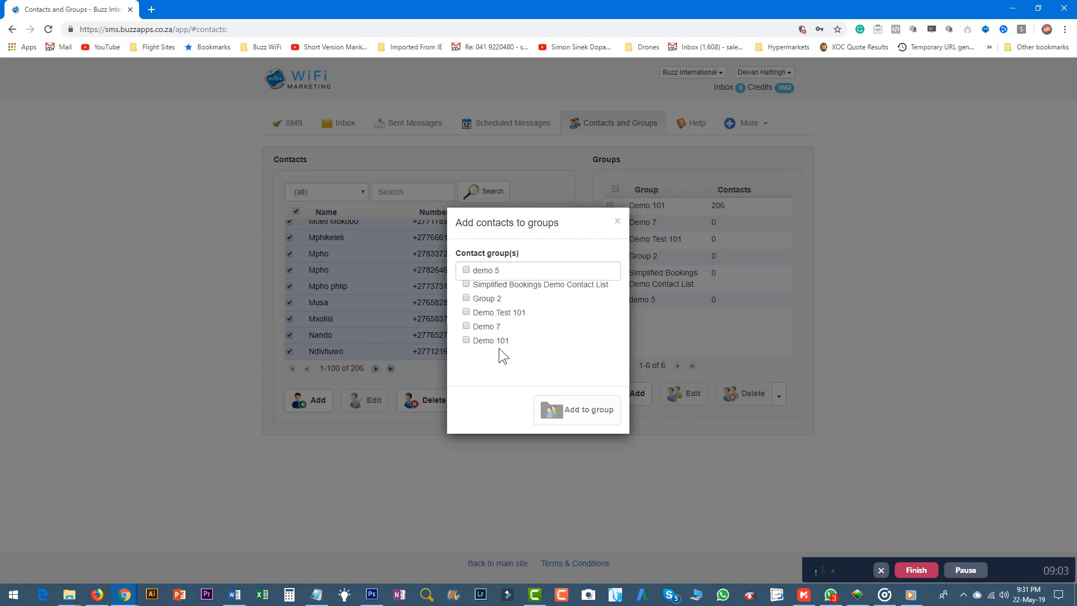
pyautogui.click(479, 327)
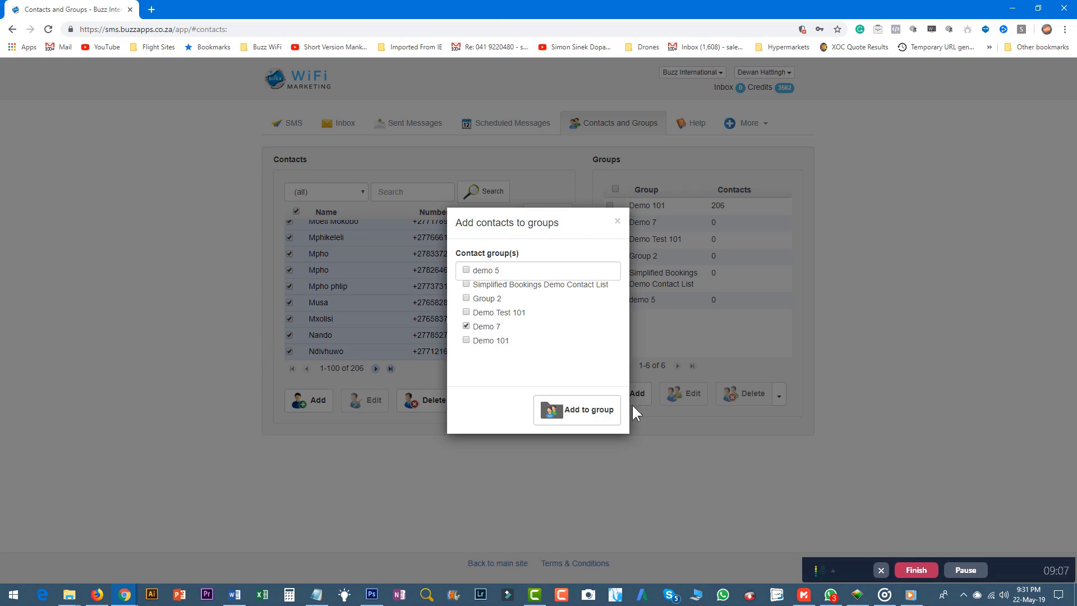
pyautogui.click(566, 409)
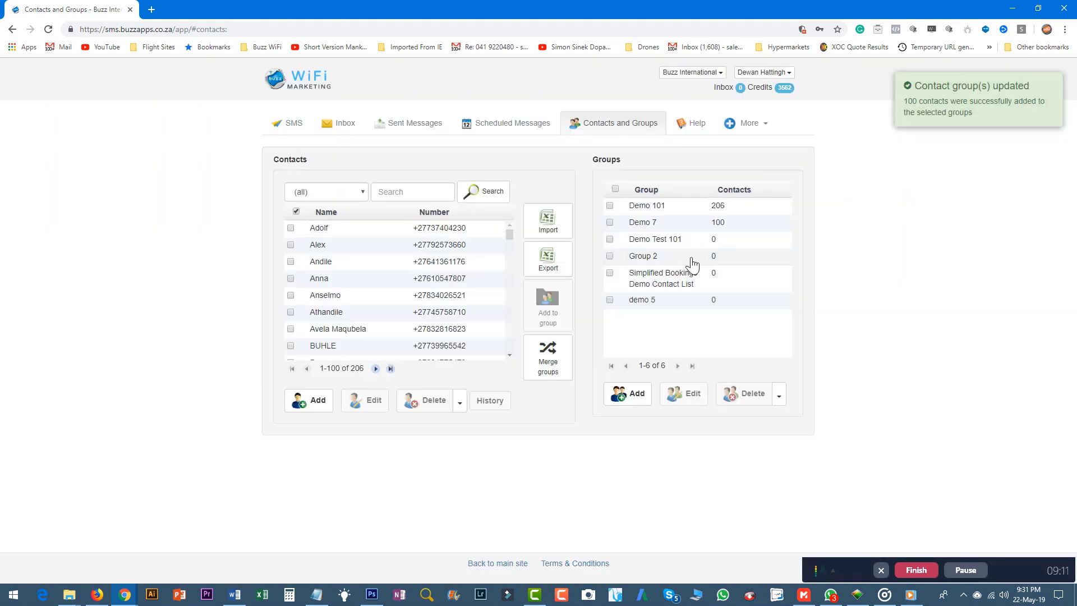
# Add all contacts on page 101-200 to the Demo 7 group
pyautogui.click(375, 368)
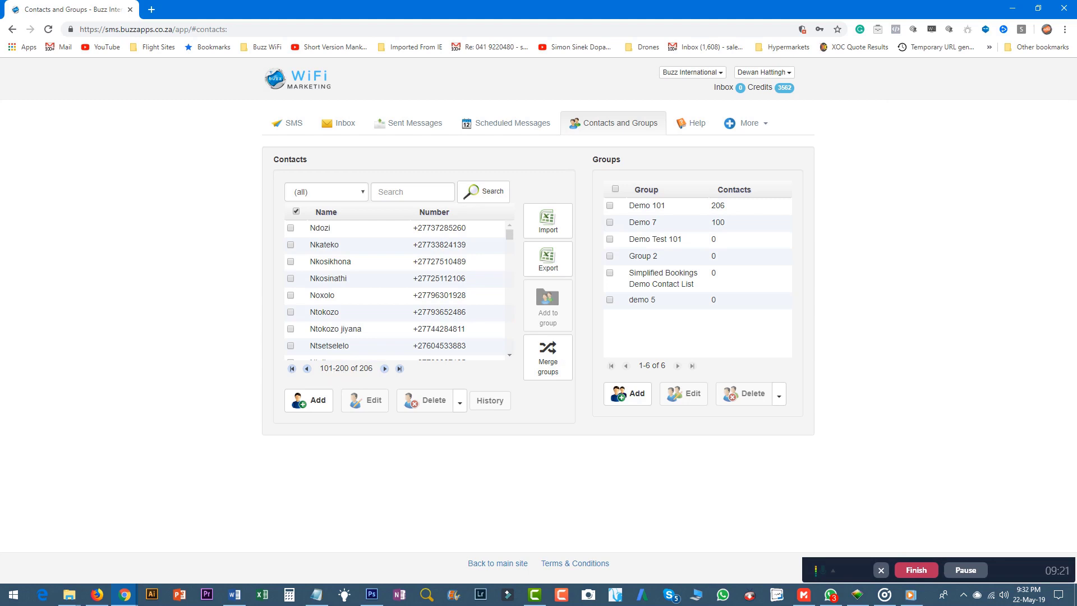
pyautogui.click(296, 211)
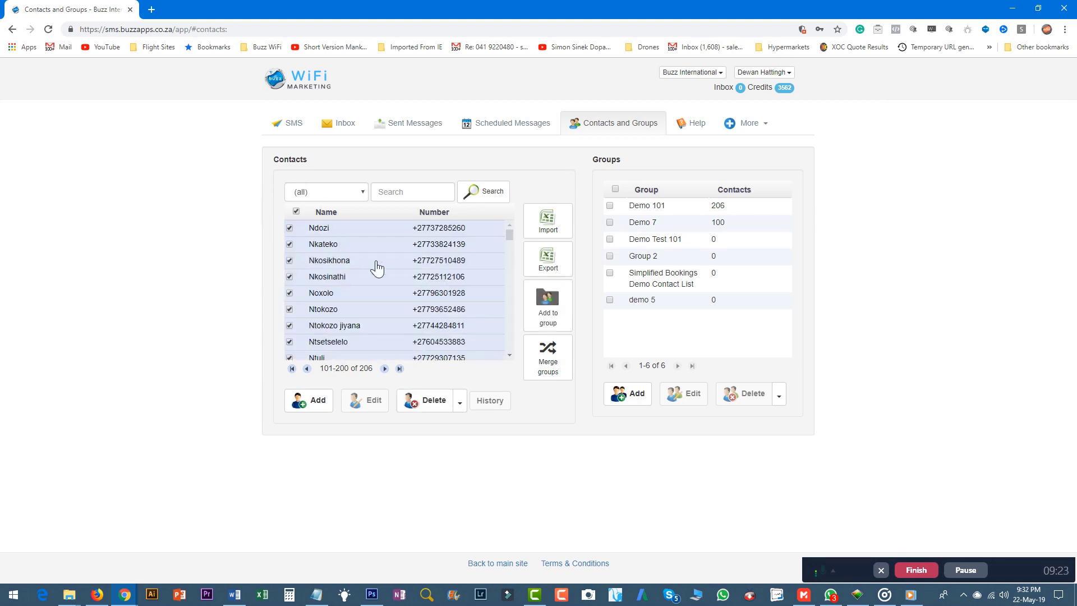
pyautogui.scroll(-20, 377, 268)
pyautogui.click(548, 305)
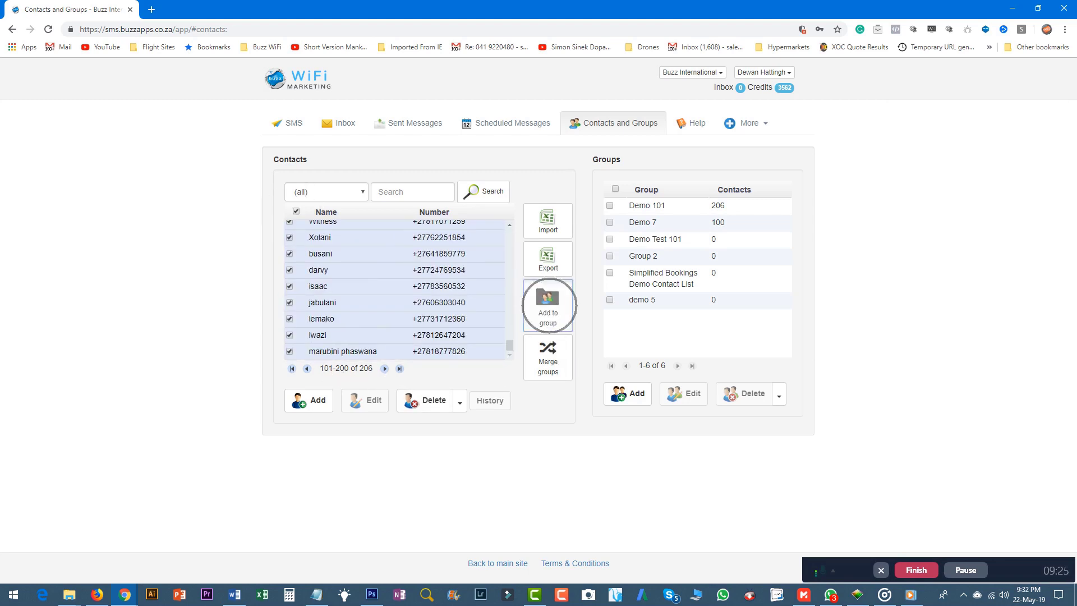
pyautogui.click(483, 327)
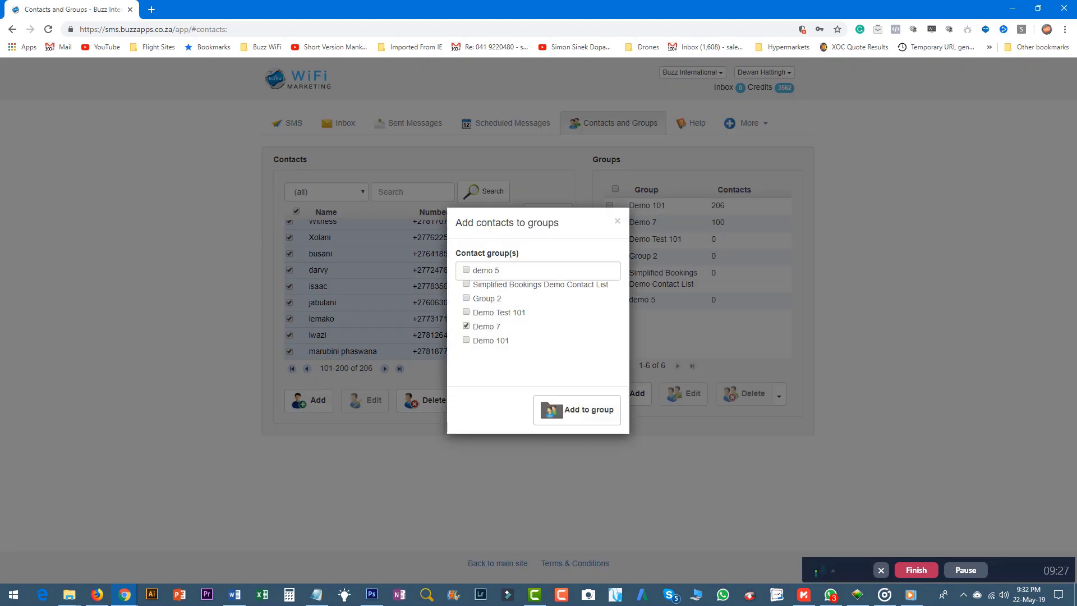
pyautogui.click(577, 410)
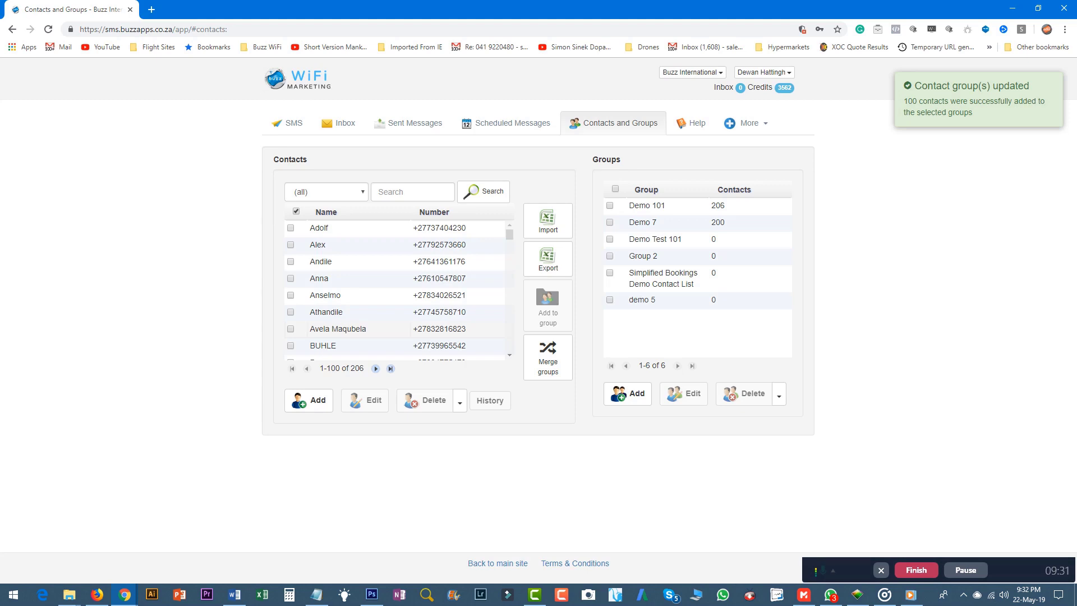
# Add the last six contacts (201-206) to the Demo 7 group
pyautogui.click(391, 368)
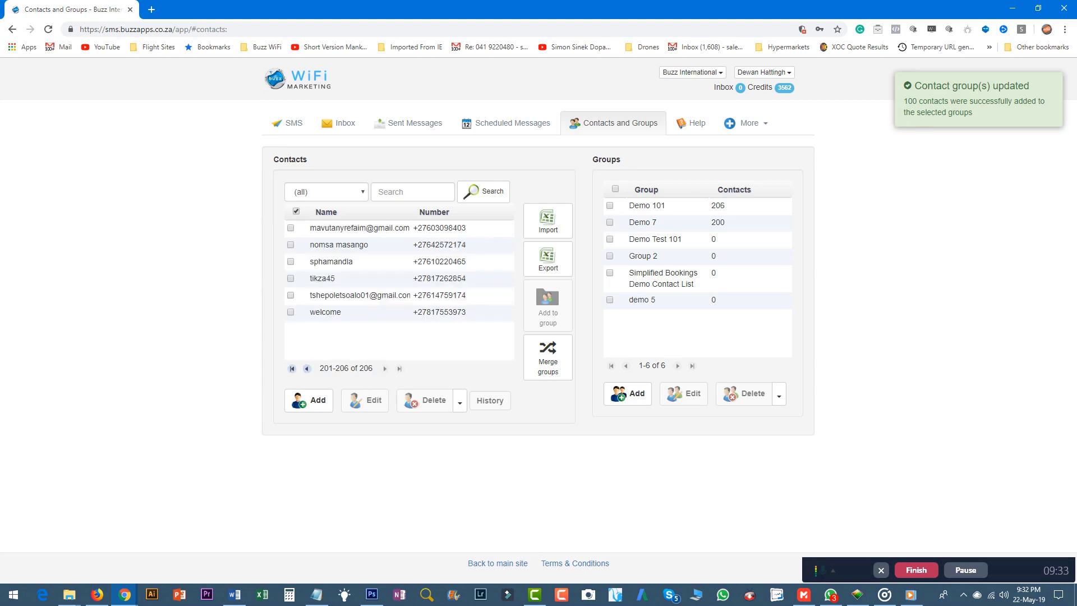
pyautogui.click(290, 228)
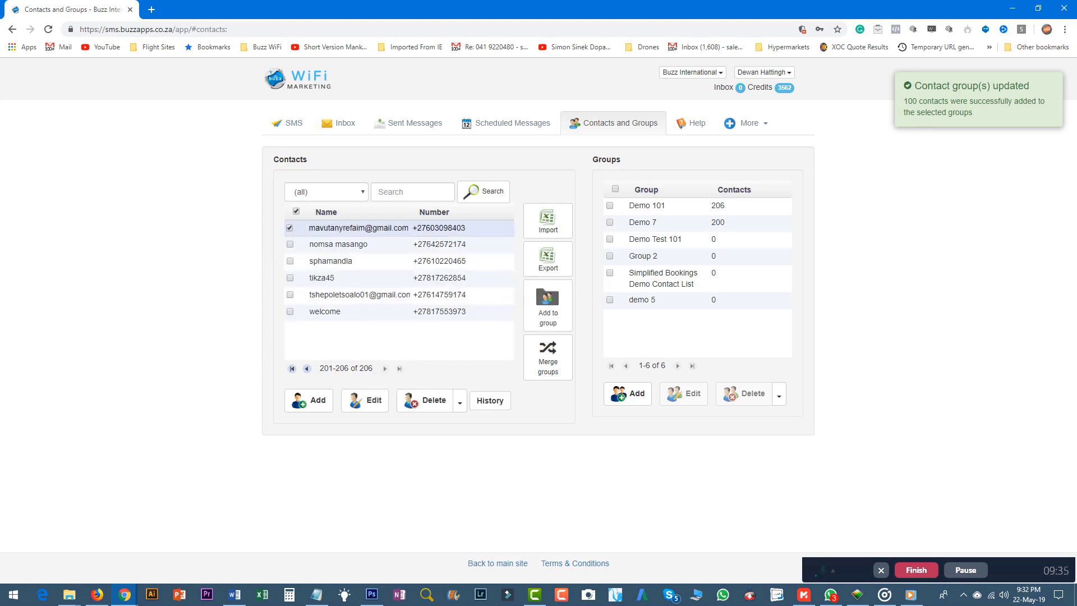
pyautogui.click(296, 211)
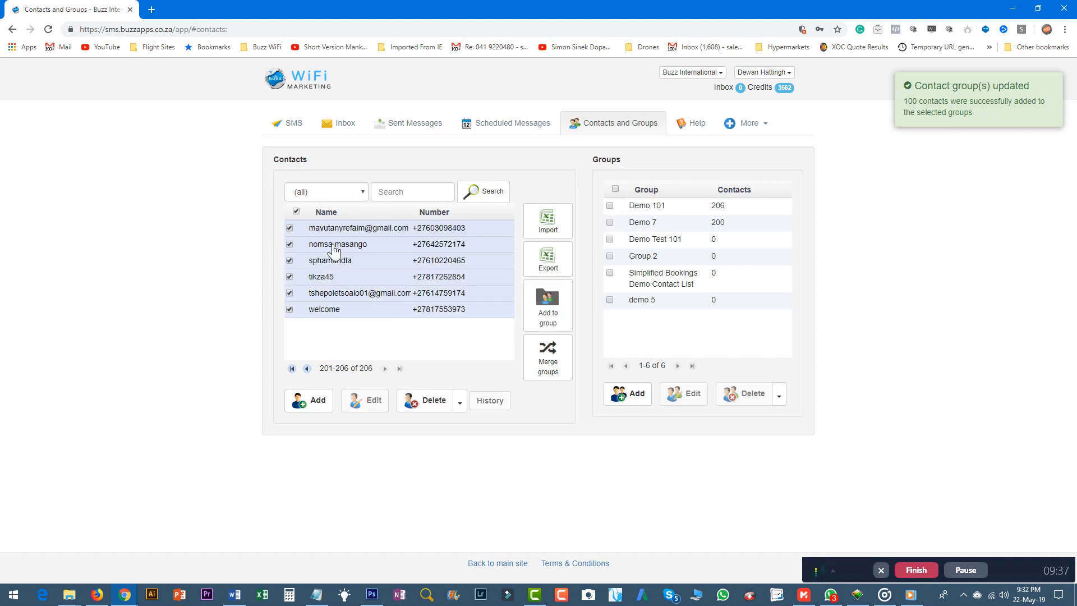
pyautogui.click(553, 308)
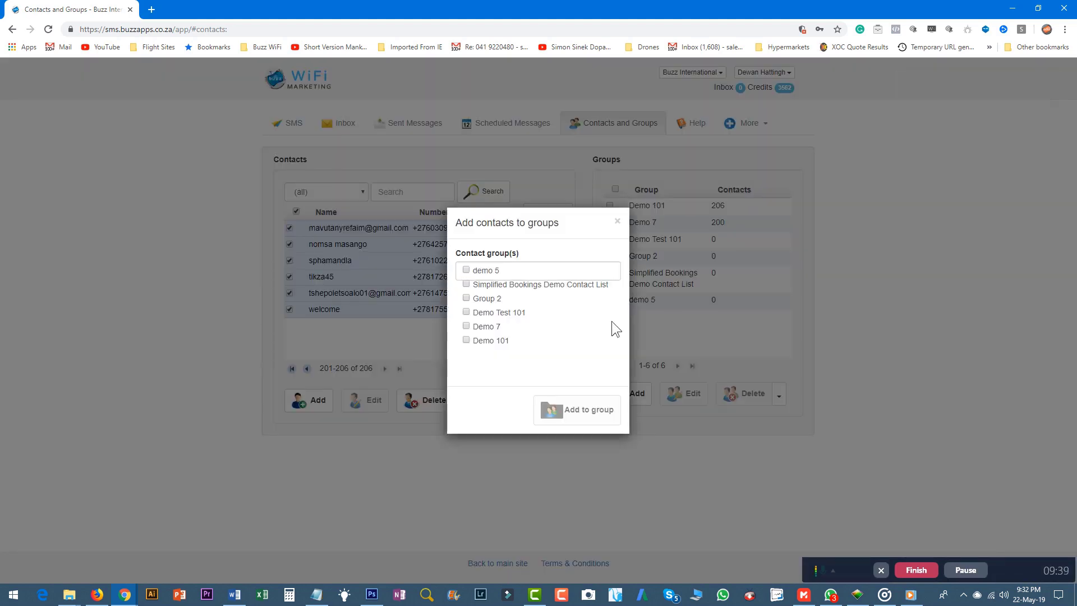
pyautogui.click(487, 327)
pyautogui.click(587, 398)
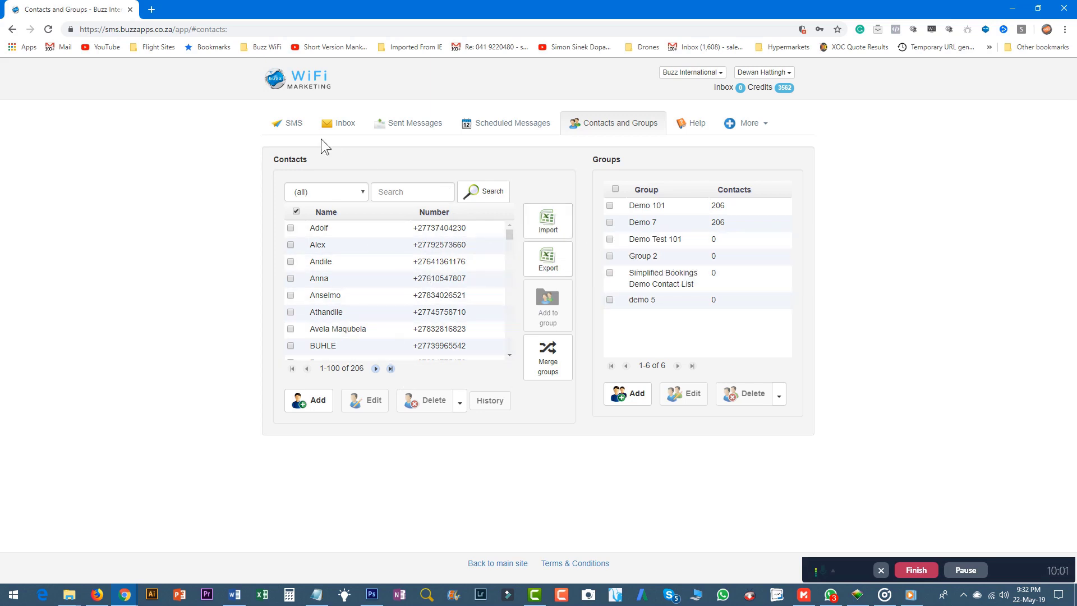
# On the SMS compose page, add the whole Demo 7 group to the recipient list
pyautogui.click(292, 126)
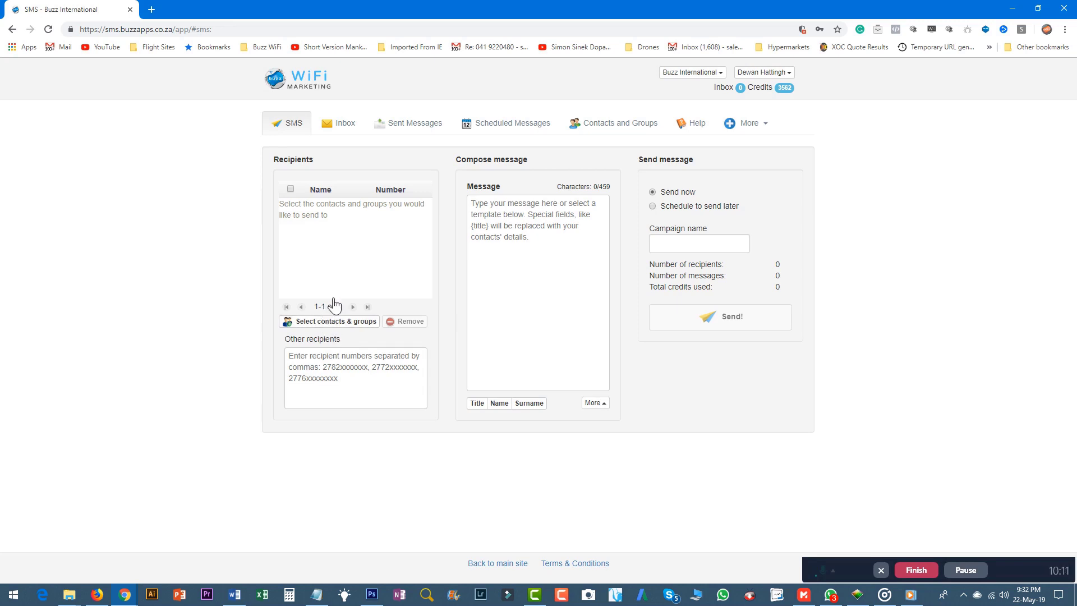
pyautogui.click(330, 321)
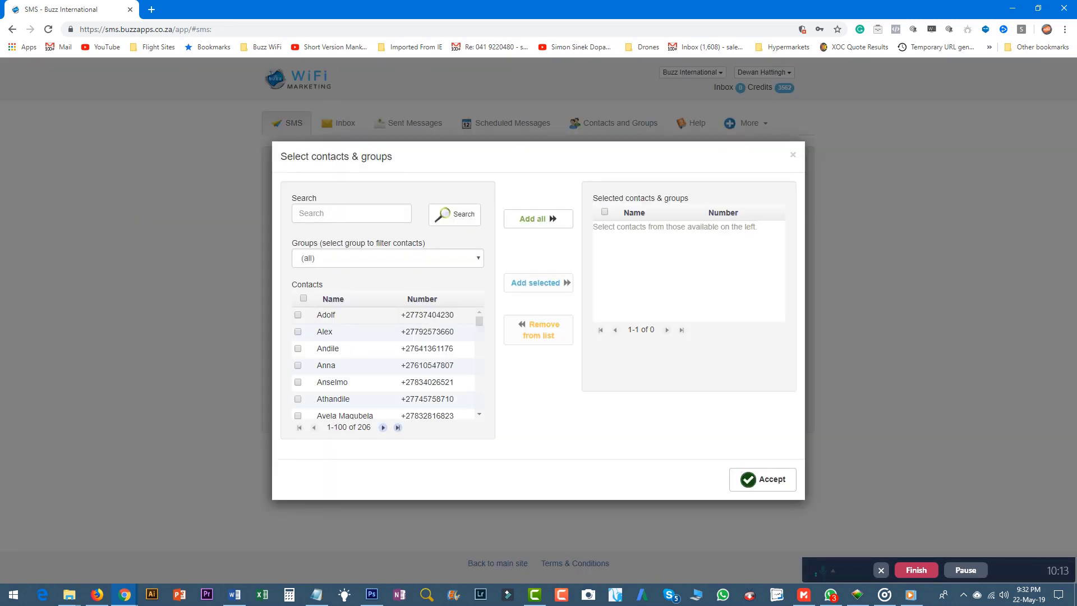
pyautogui.click(347, 258)
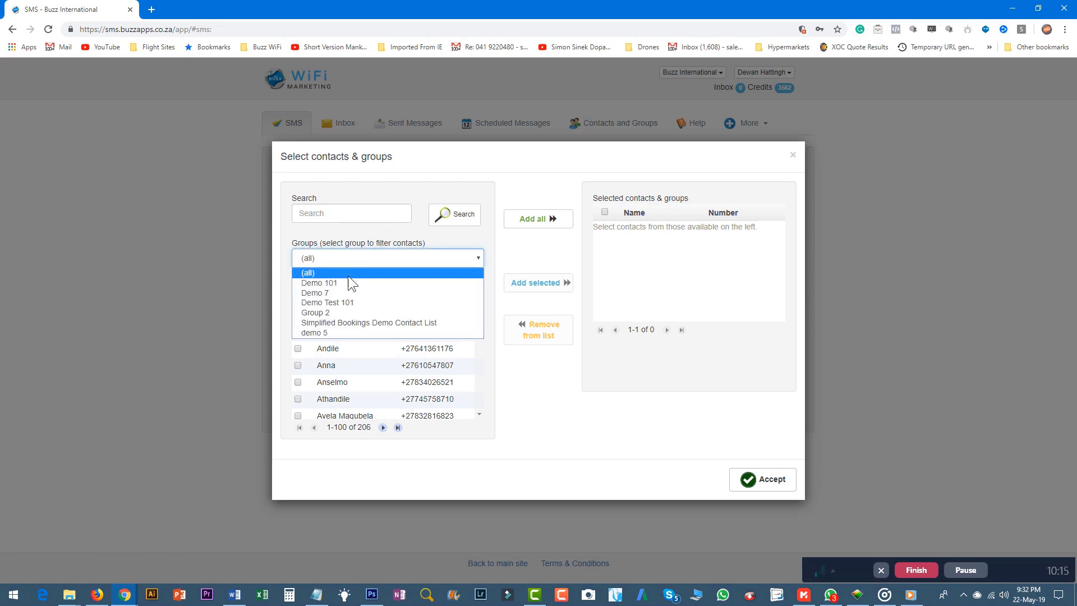
pyautogui.click(336, 290)
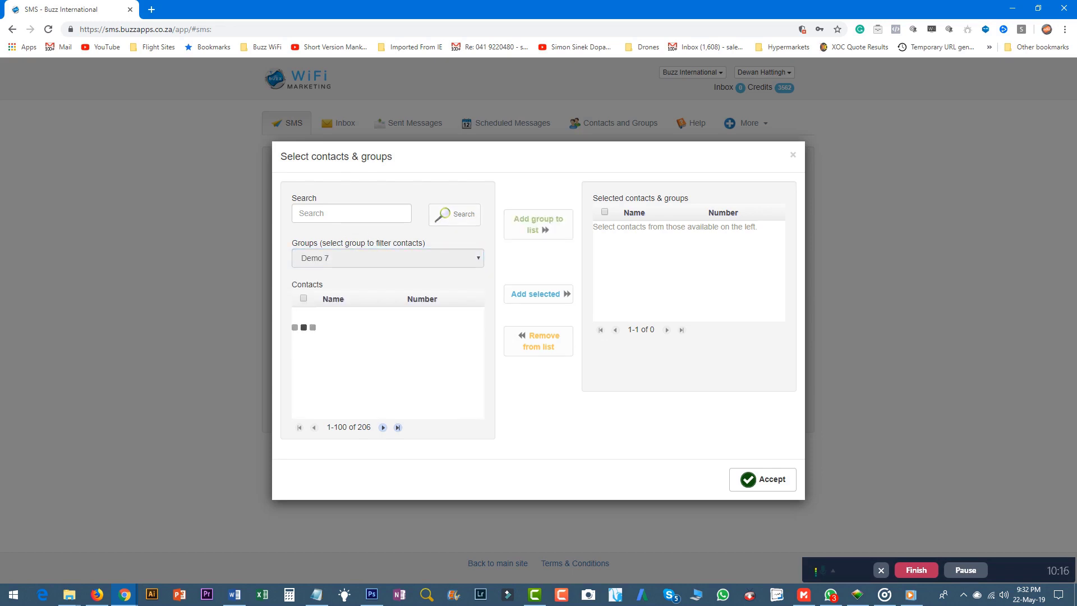
pyautogui.click(303, 297)
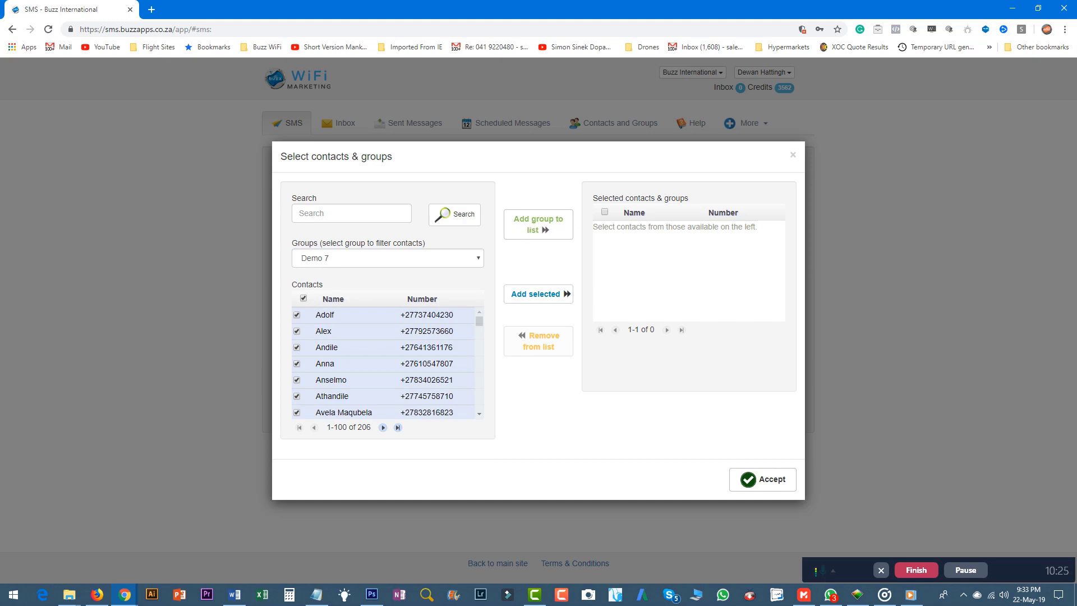
pyautogui.click(562, 223)
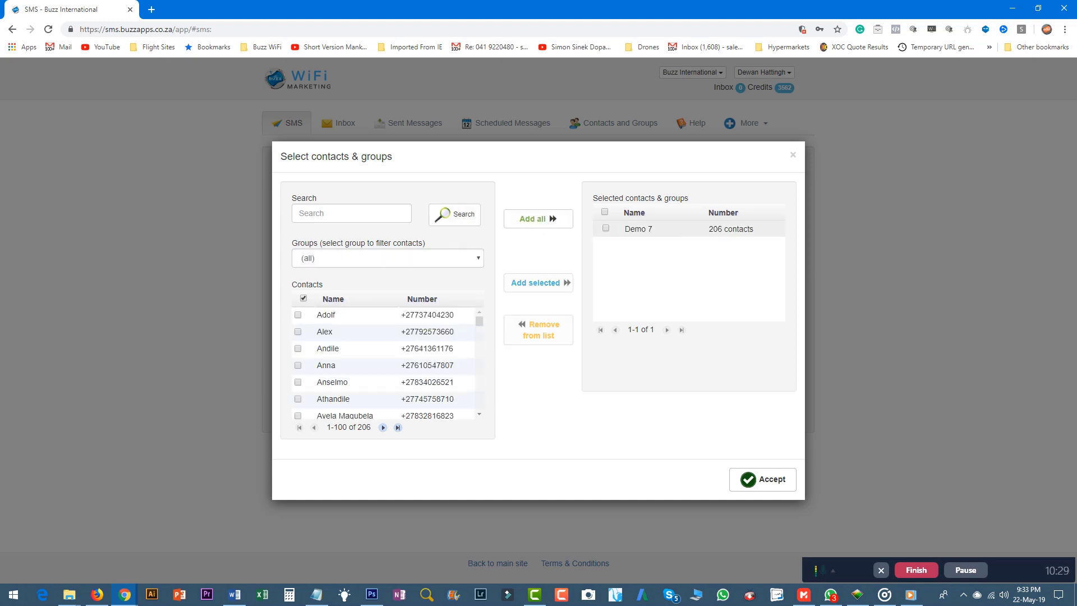
# Accept Demo 7 among selected contacts and groups, and tick it as the message's recipients
pyautogui.click(624, 229)
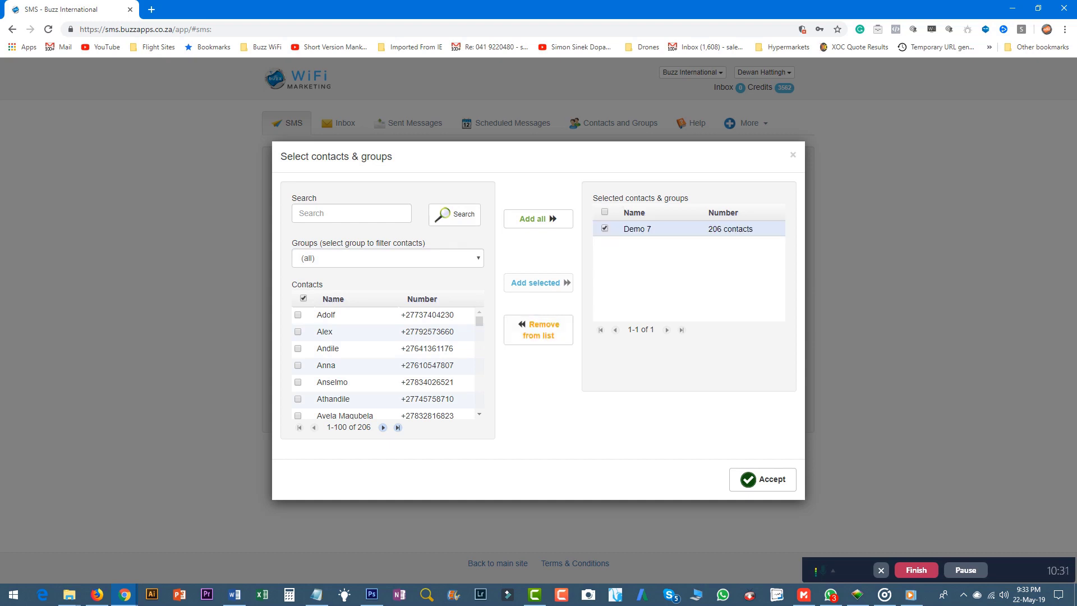
pyautogui.click(764, 482)
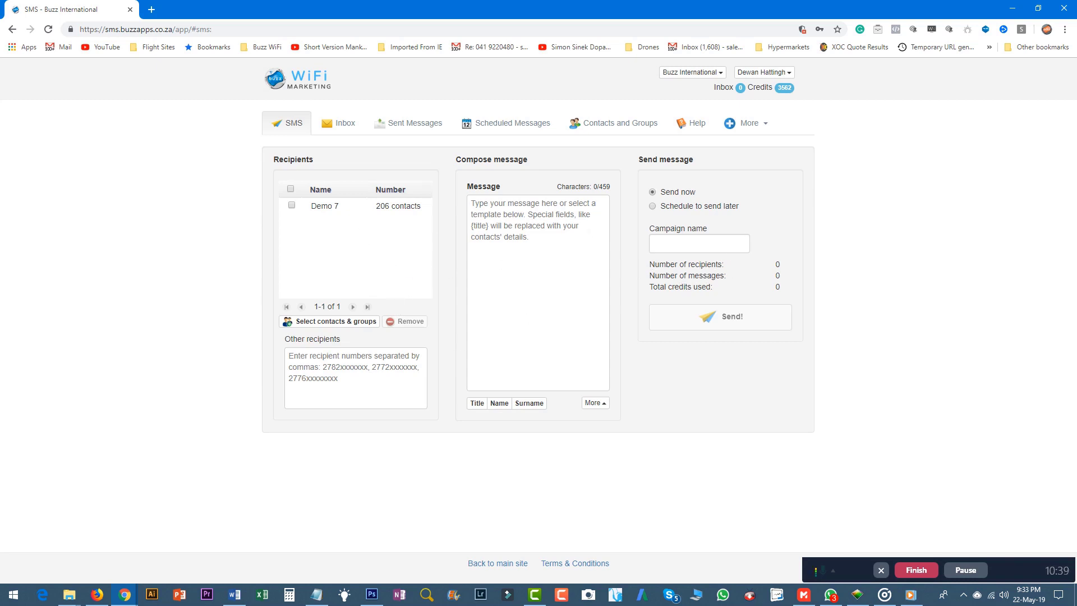
pyautogui.click(290, 205)
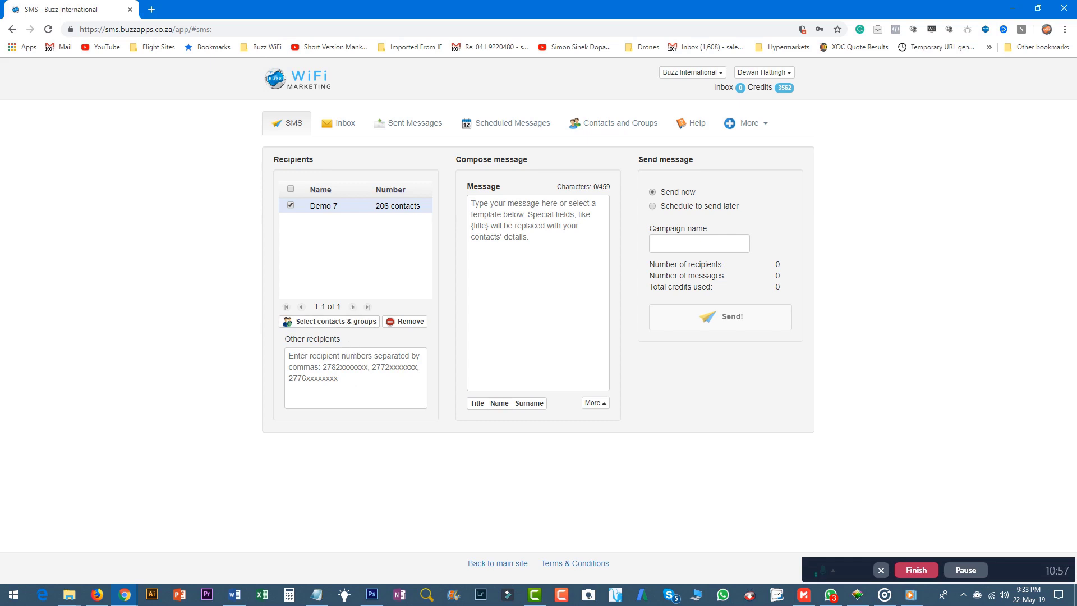
# Enter 'Demo 7 1st m' as the campaign name
pyautogui.click(657, 244)
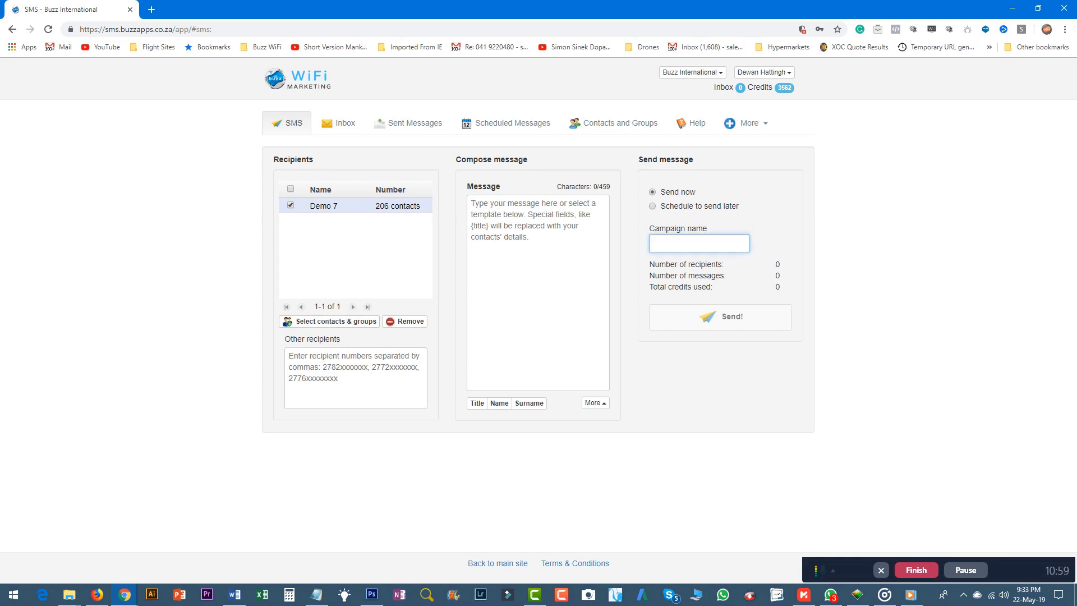
pyautogui.write('Demo 7 1st m')
pyautogui.click(519, 230)
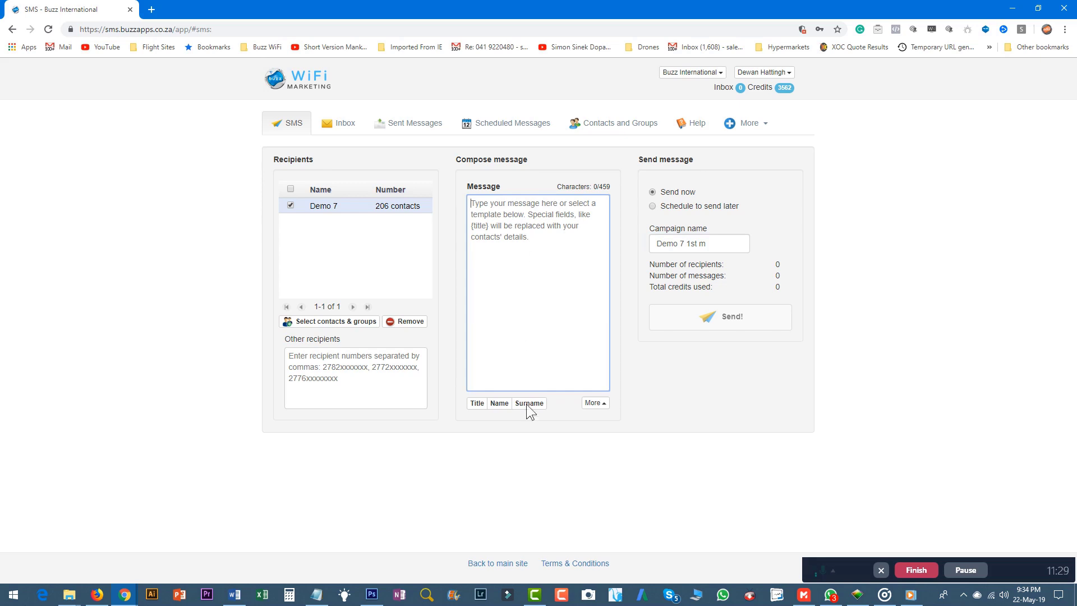
# Write 'Dear {Name},' in the message, with 'and' on the next line
pyautogui.click(499, 402)
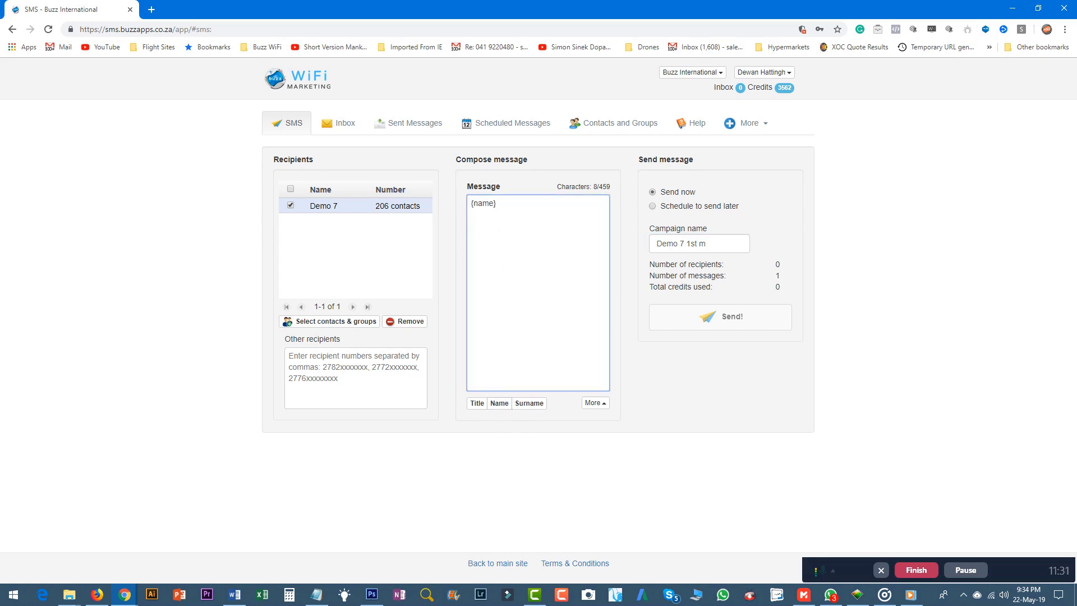
pyautogui.moveTo(499, 229); pyautogui.dragTo(460, 198)
pyautogui.write('Dear')
pyautogui.click(499, 403)
pyautogui.write(',')
pyautogui.press('Return')
pyautogui.write('and')
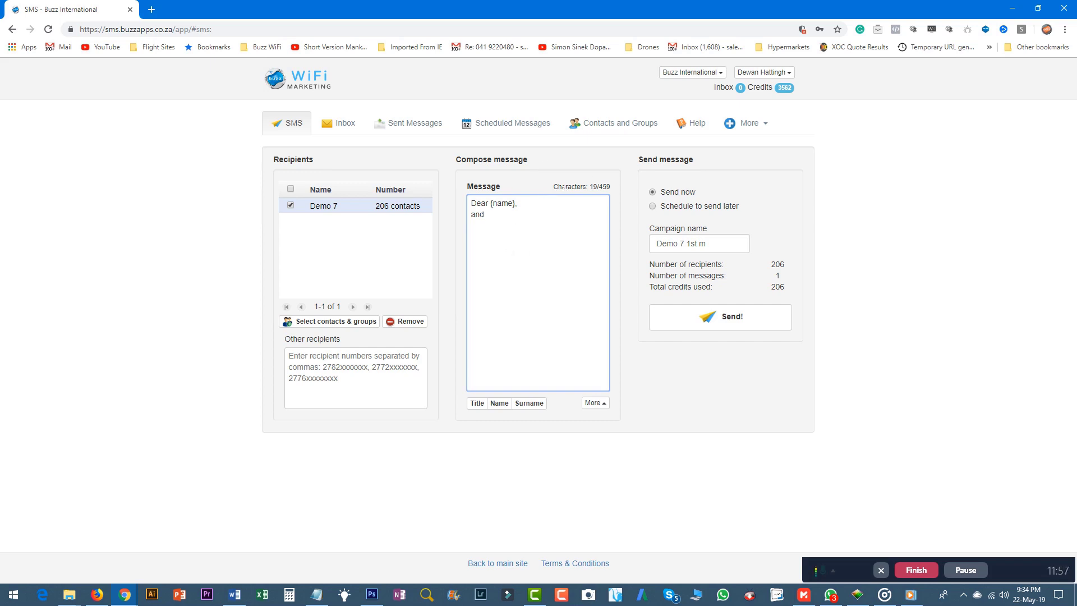
# Type a long run of filler text after 'and' in the message
pyautogui.moveTo(564, 187); pyautogui.dragTo(619, 194)
pyautogui.click(527, 218)
pyautogui.write('adssadsaddsad')
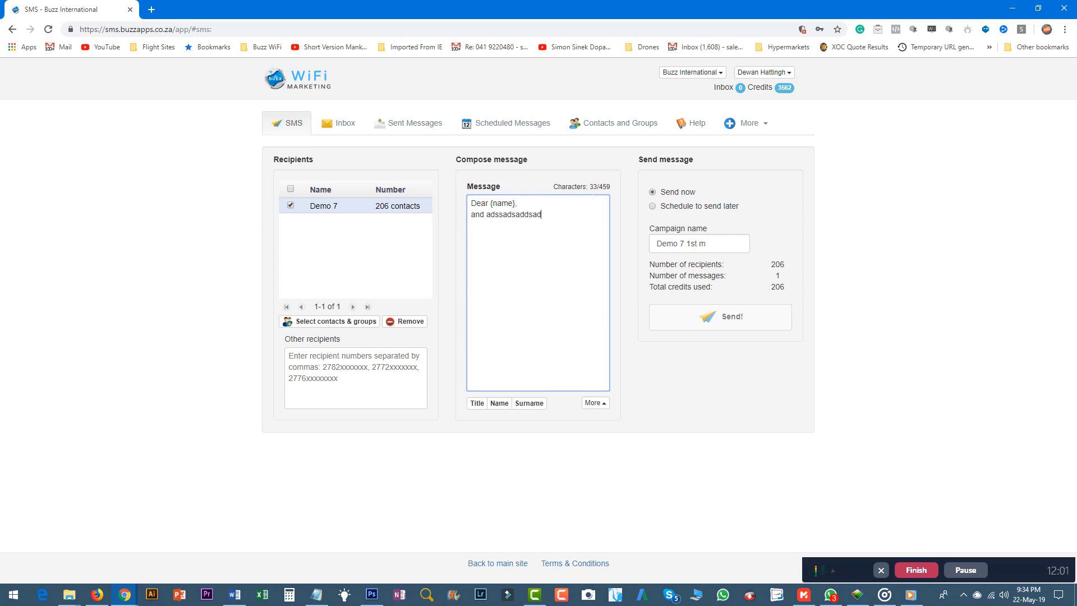
pyautogui.write('sadsadsadsadasdsadsadsadsadsa')
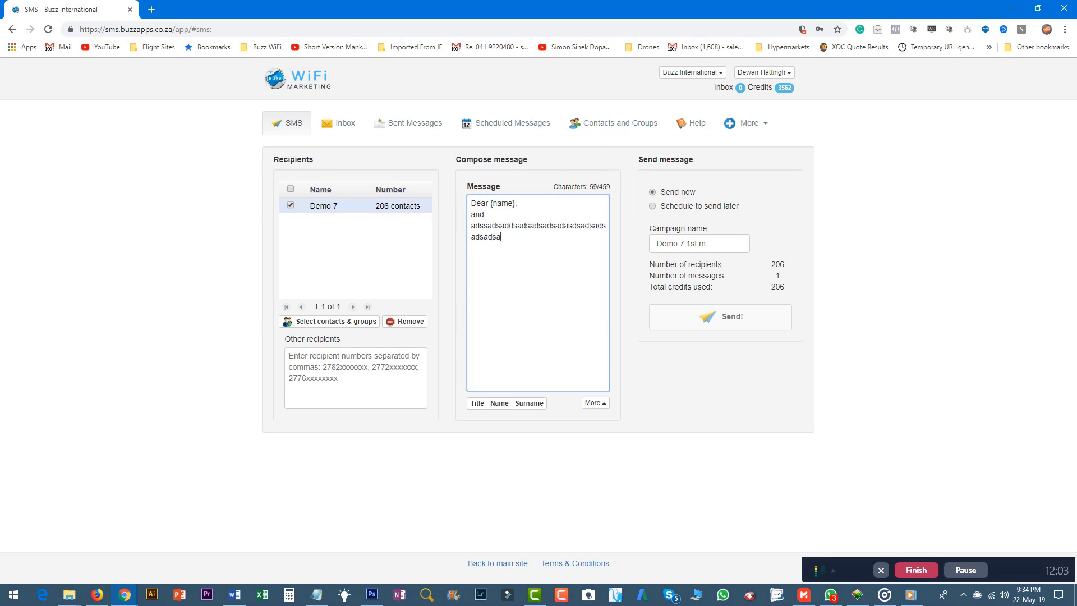
pyautogui.write('dsadsadsadsadsadsadsadsadsadsadsad')
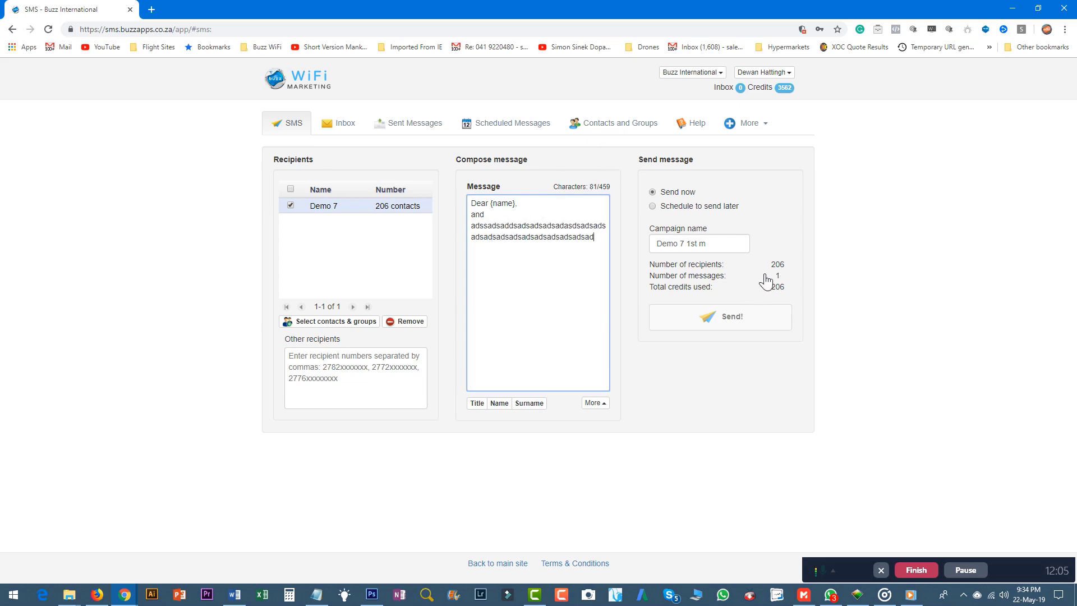
pyautogui.write('sadasdsadsadsadsadsad')
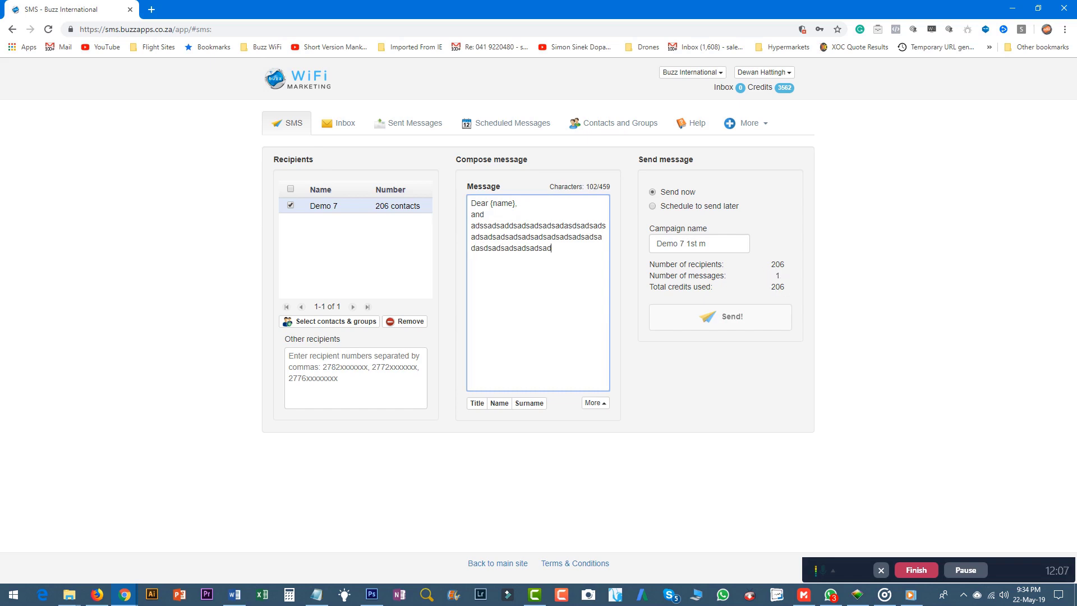
pyautogui.write('sadsasadsadsadsadsadasd')
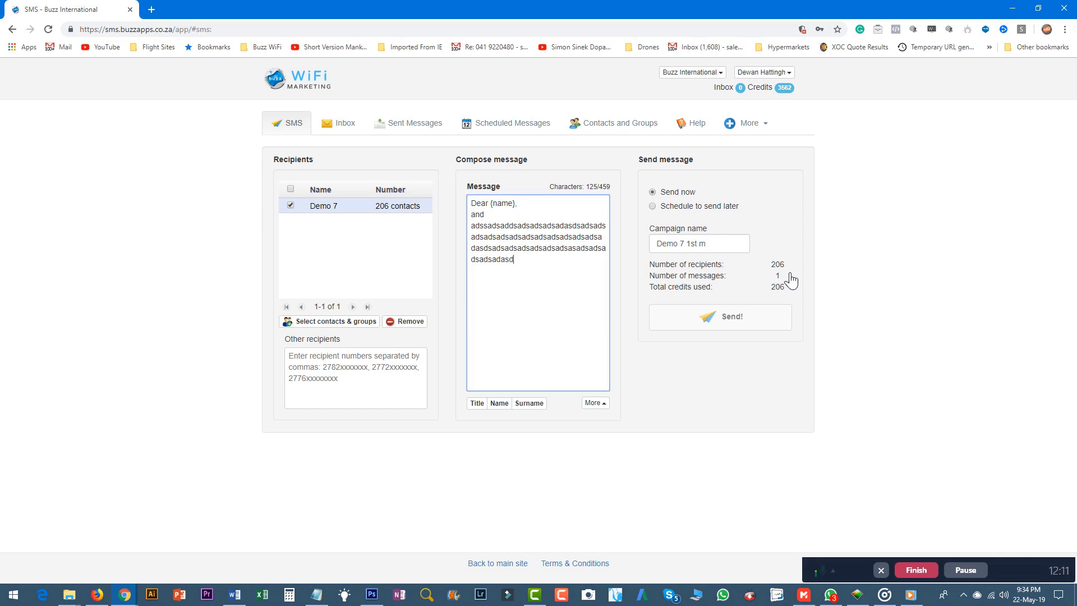
pyautogui.write('sadsdasadsaasdsadasdsadsad')
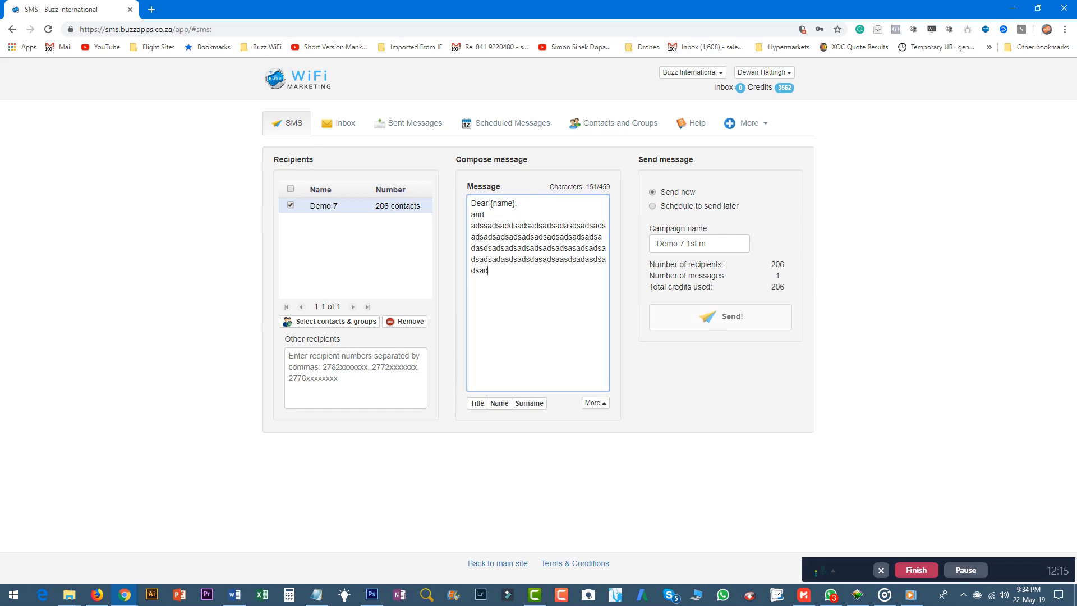
pyautogui.write('sadsadsadsadsadsadsadsadasdsadsa')
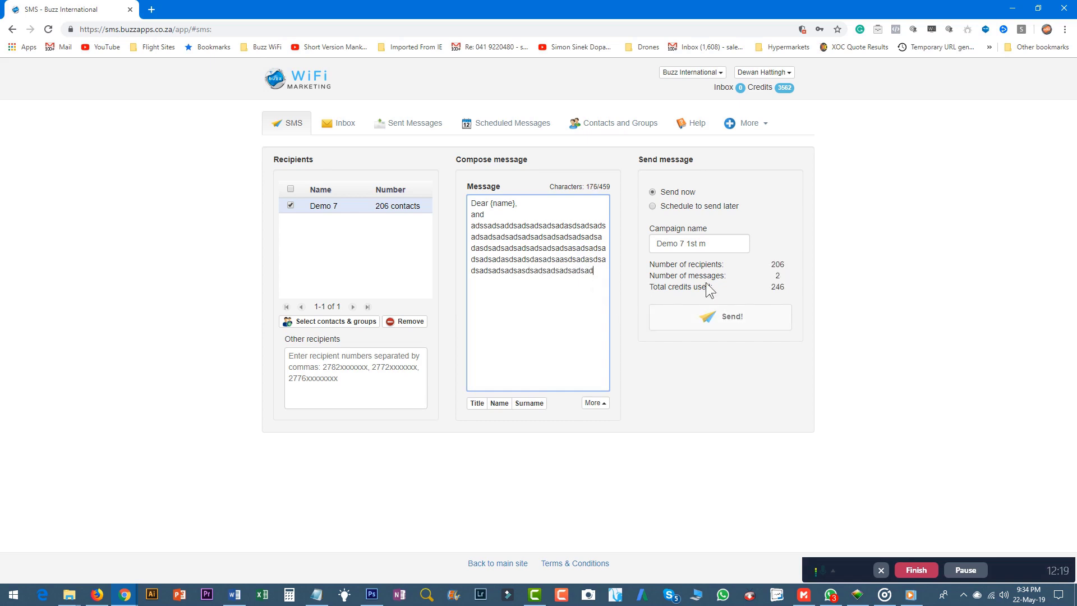
pyautogui.write('asdsadsaas')
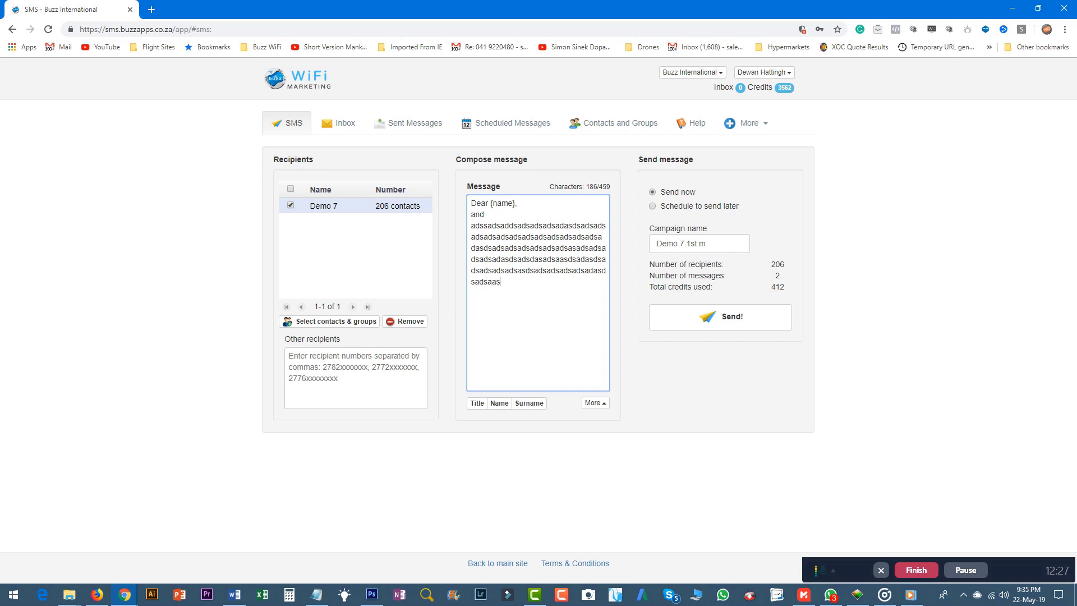
# Delete the overflowing filler so the message fits one SMS costing 206 credits
pyautogui.moveTo(504, 284); pyautogui.dragTo(513, 247)
pyautogui.press('BackSpace')
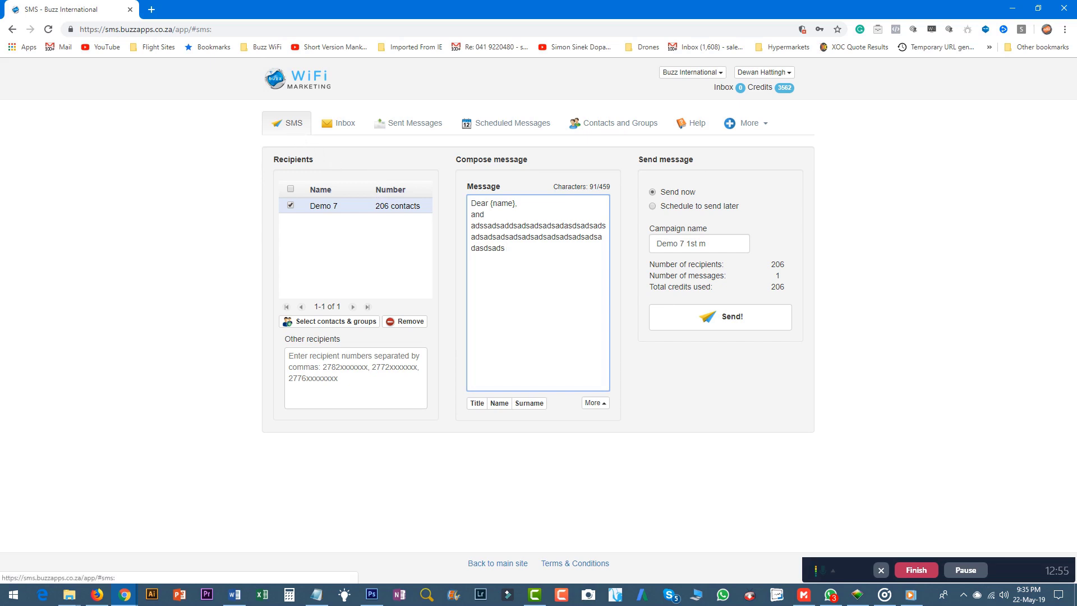
pyautogui.click(341, 125)
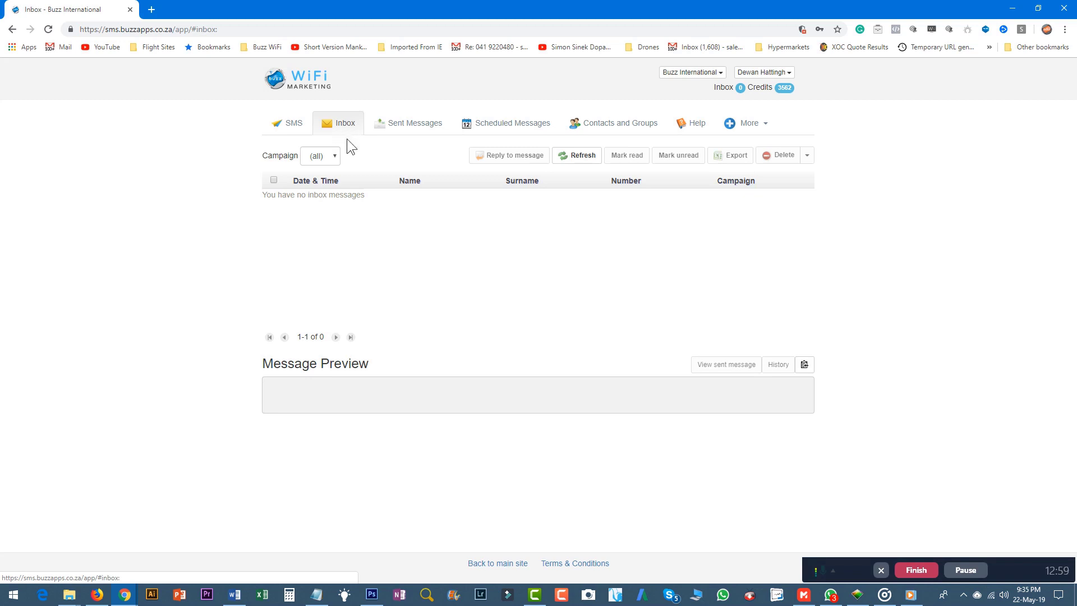
# Browse Sent Messages, Reports, Help and Scheduled Messages, then return to the SMS compose page
pyautogui.click(413, 124)
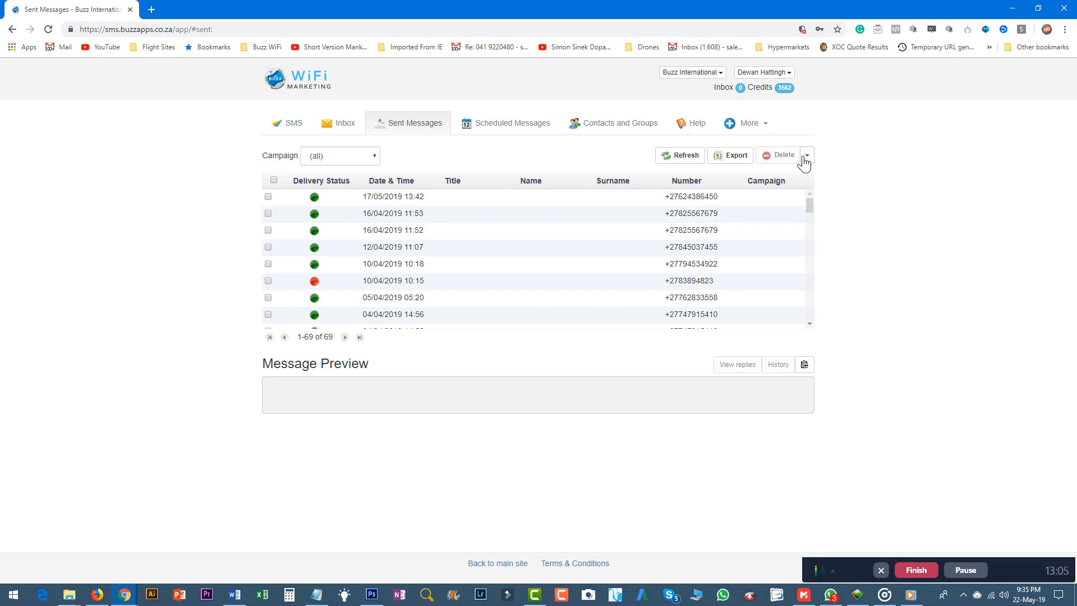
pyautogui.click(750, 124)
pyautogui.click(759, 145)
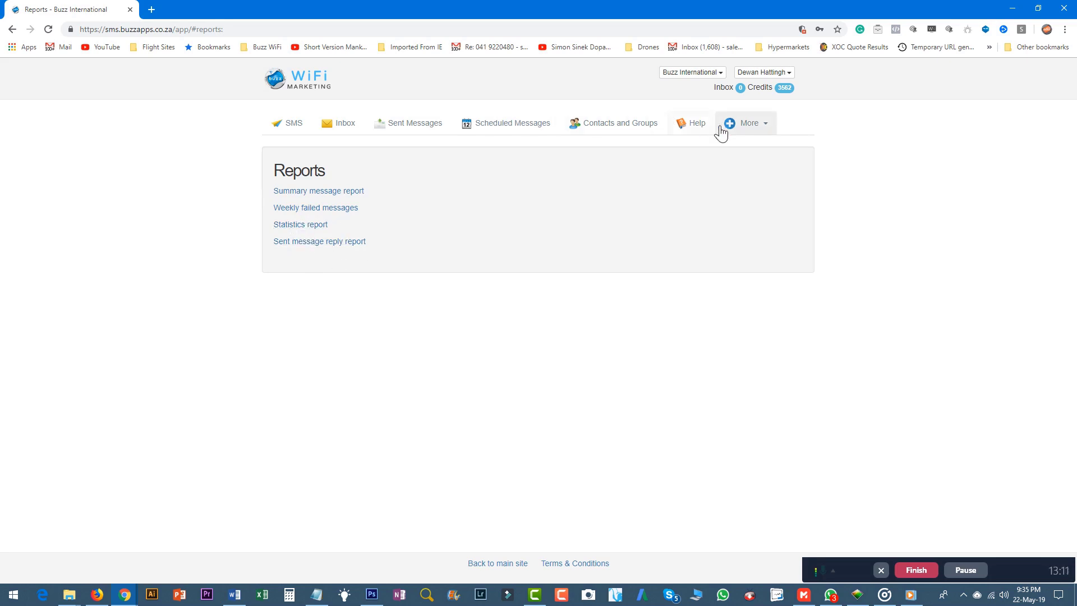
pyautogui.click(694, 123)
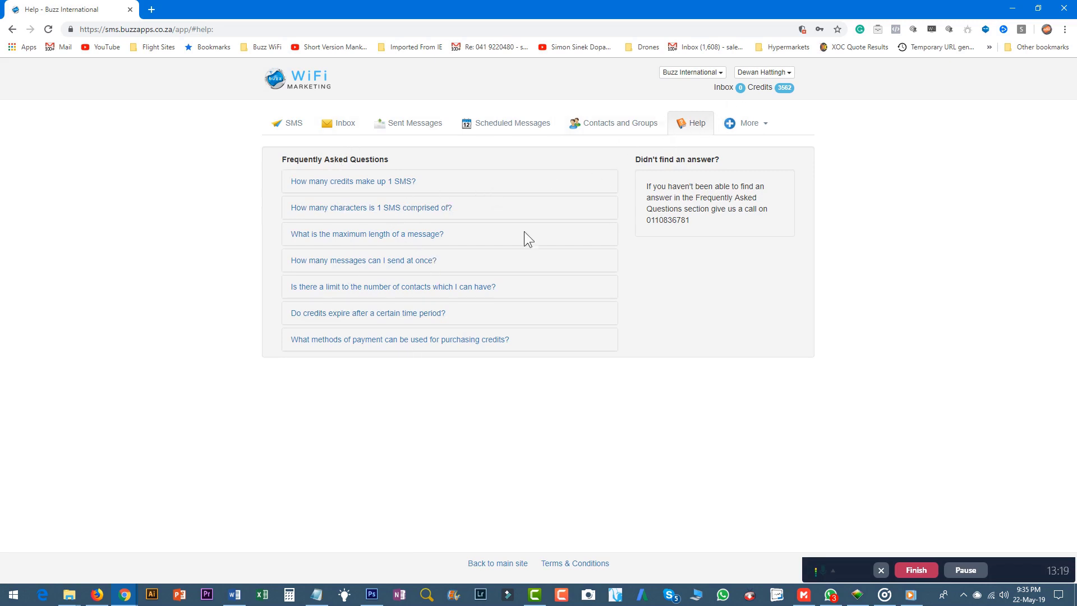
pyautogui.click(507, 124)
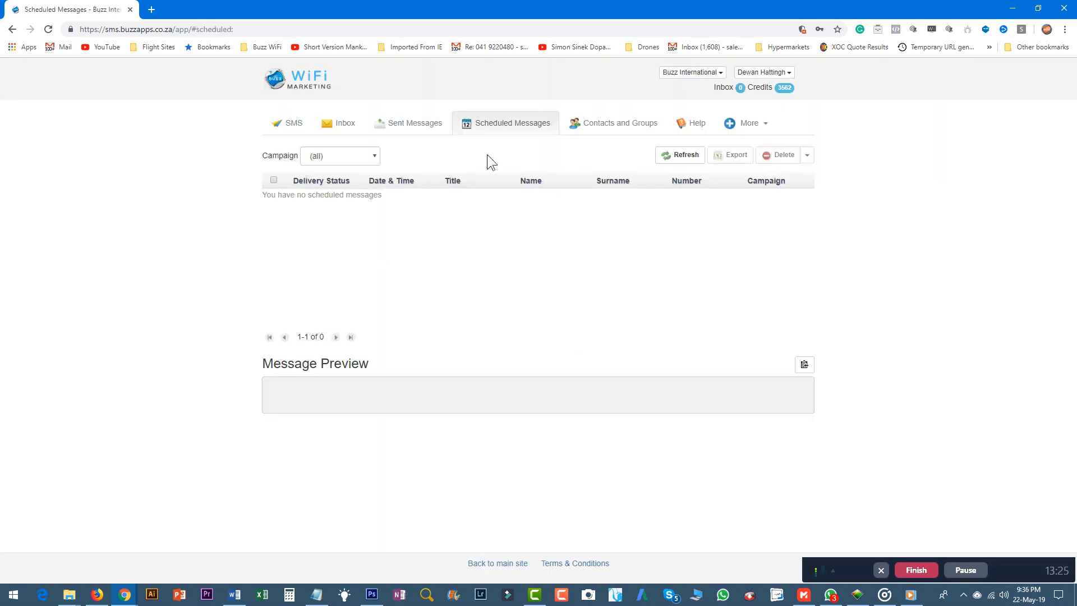
pyautogui.click(284, 125)
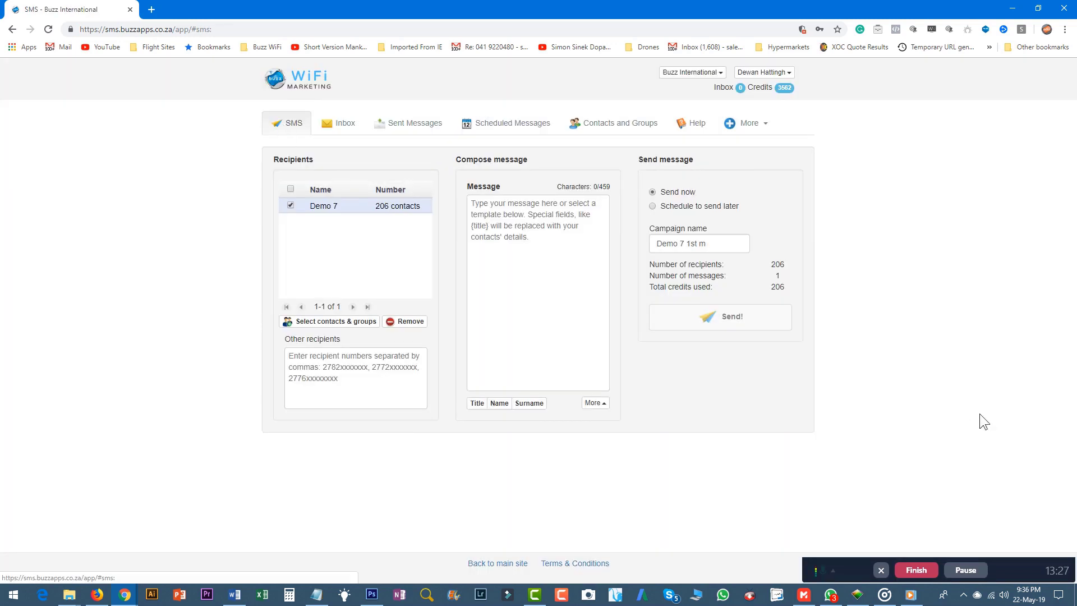
# Write 'fdgfdgfdgdgfdg' in the message, then the company's sales e-mail address below it
pyautogui.click(477, 270)
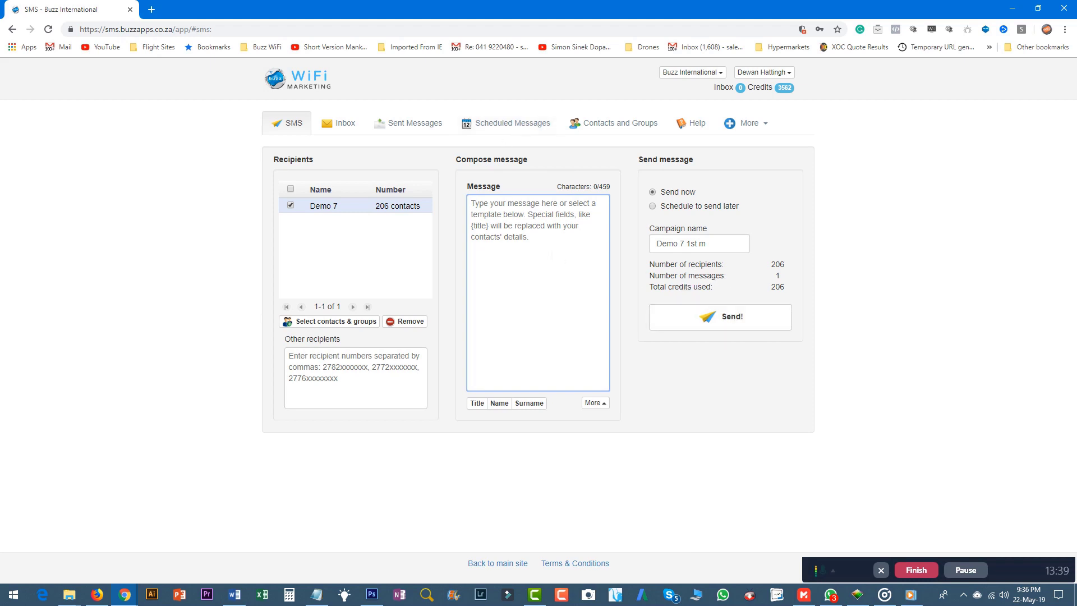
pyautogui.click(525, 232)
pyautogui.write('fdgfdgfdgdgfdg')
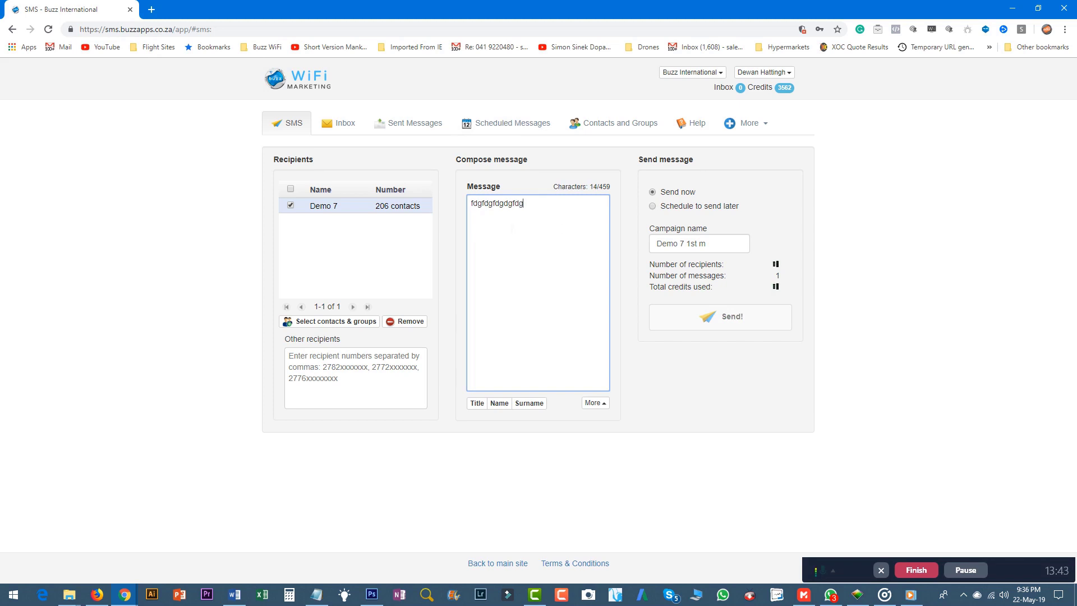
pyautogui.click(732, 327)
pyautogui.press('Return')
pyautogui.press('Return')
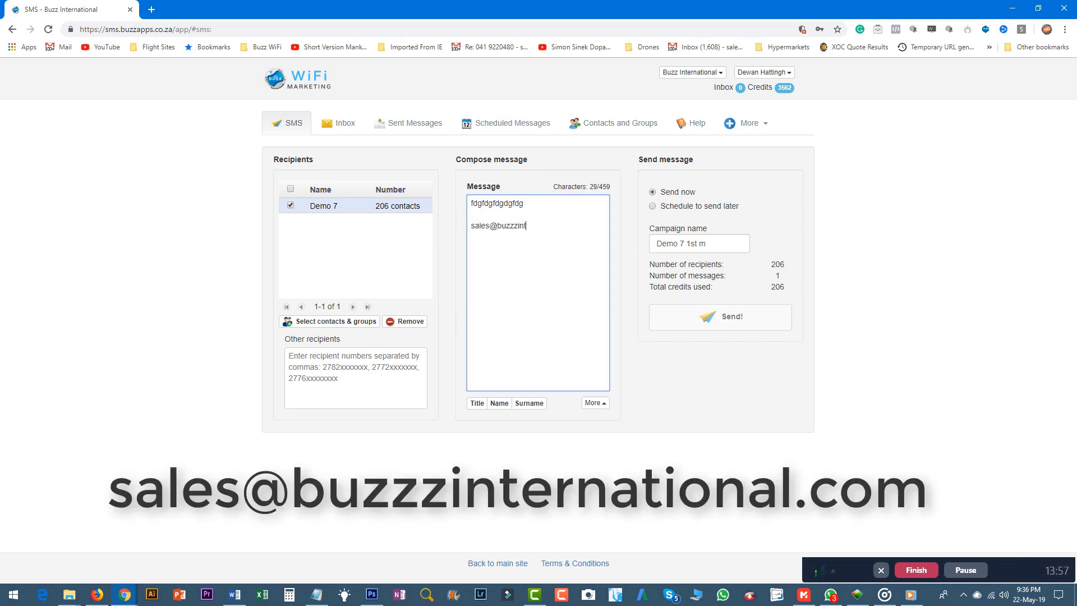
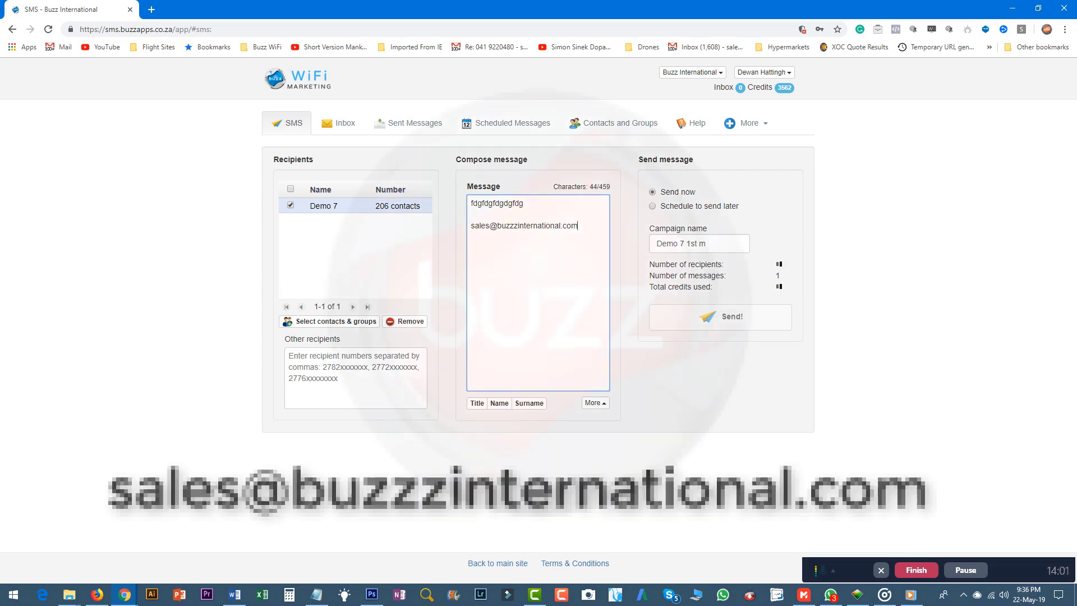